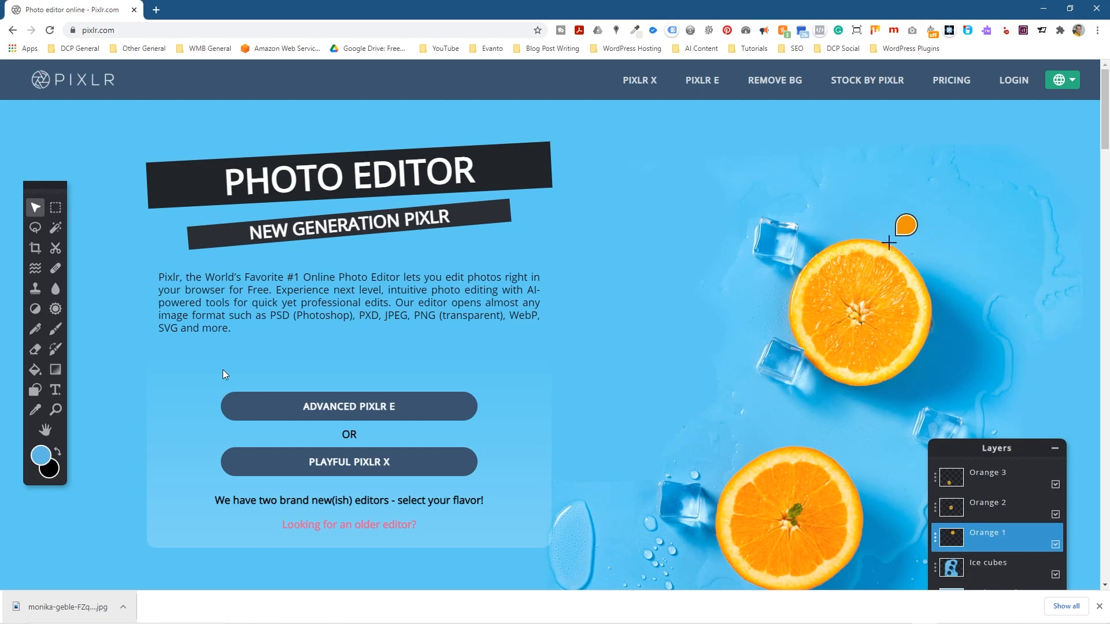
- Open the Pixlr X editor and remove the recent photo from its history
{"action": "left_click", "coordinate": [1100, 606]}
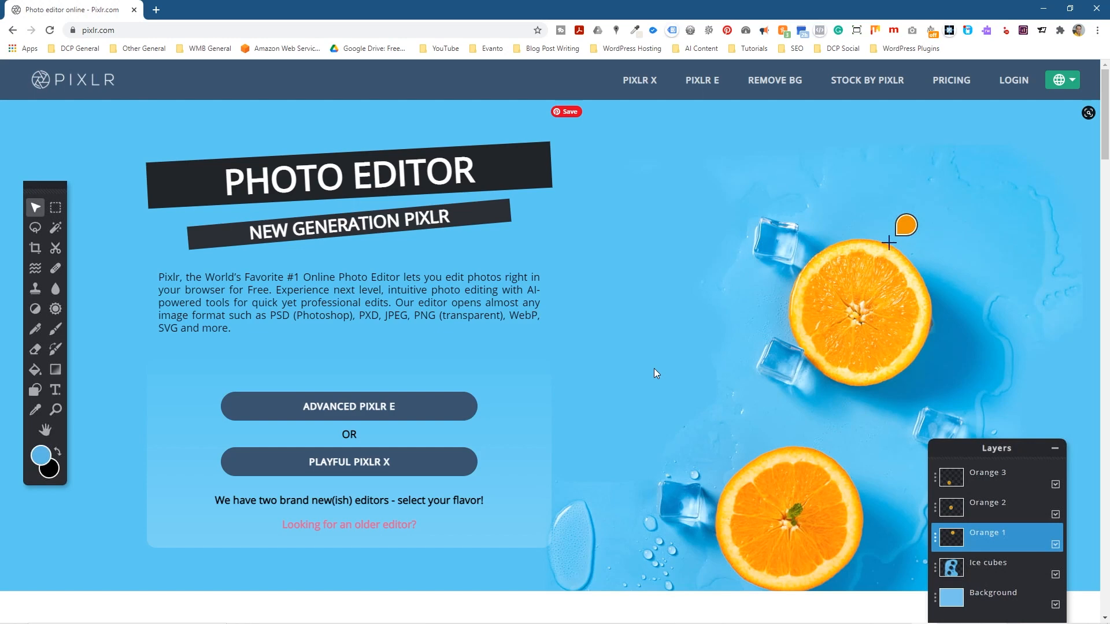
{"action": "left_click", "coordinate": [647, 82]}
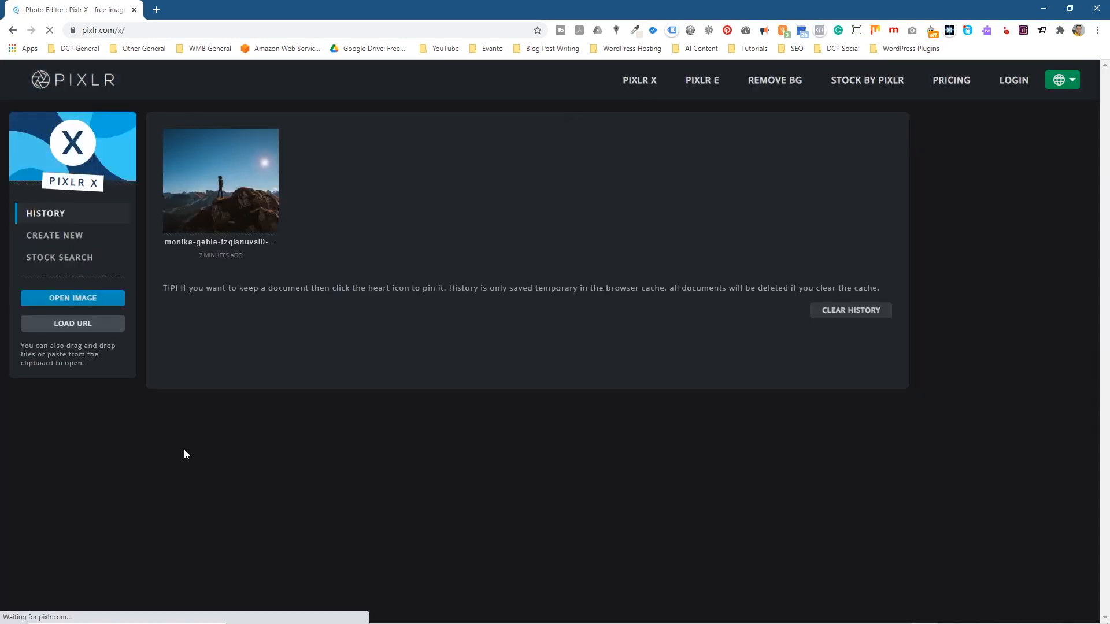
{"action": "left_click", "coordinate": [267, 141]}
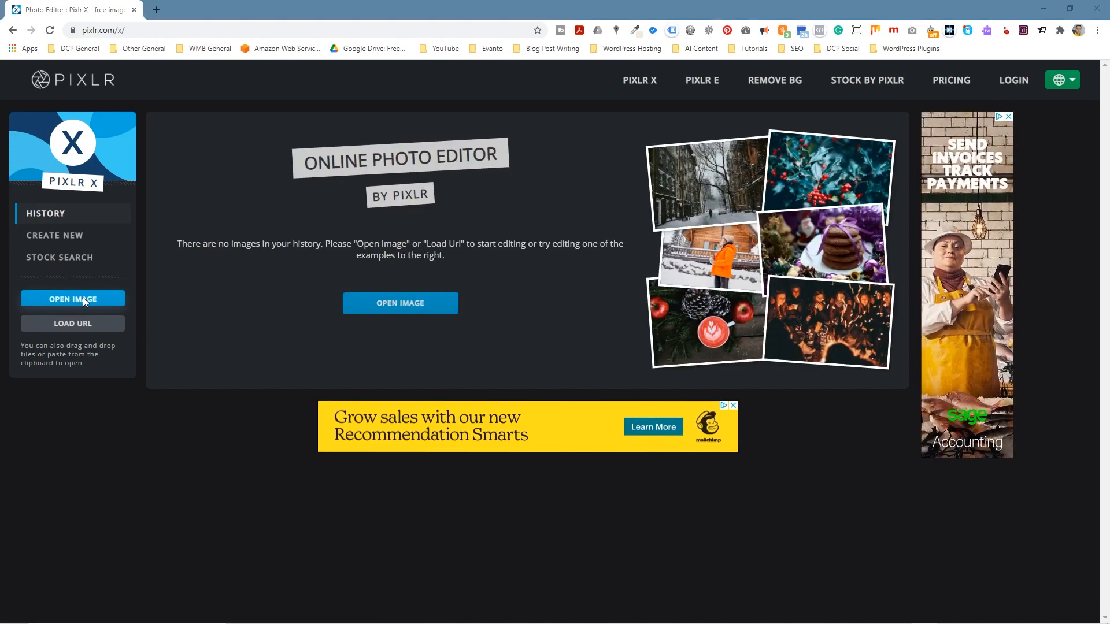
- Open the Unsplash mountain JPG from the "How to crop images using Pixlr" folder on the desktop
{"action": "left_click", "coordinate": [82, 298]}
{"action": "left_click", "coordinate": [133, 101]}
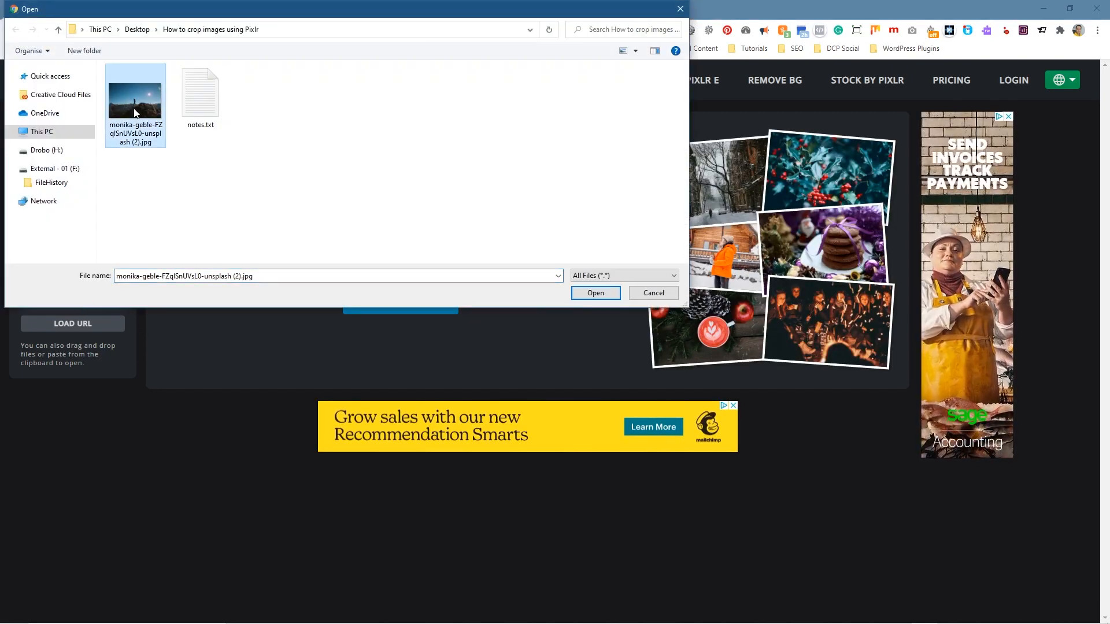
{"action": "left_click", "coordinate": [579, 293]}
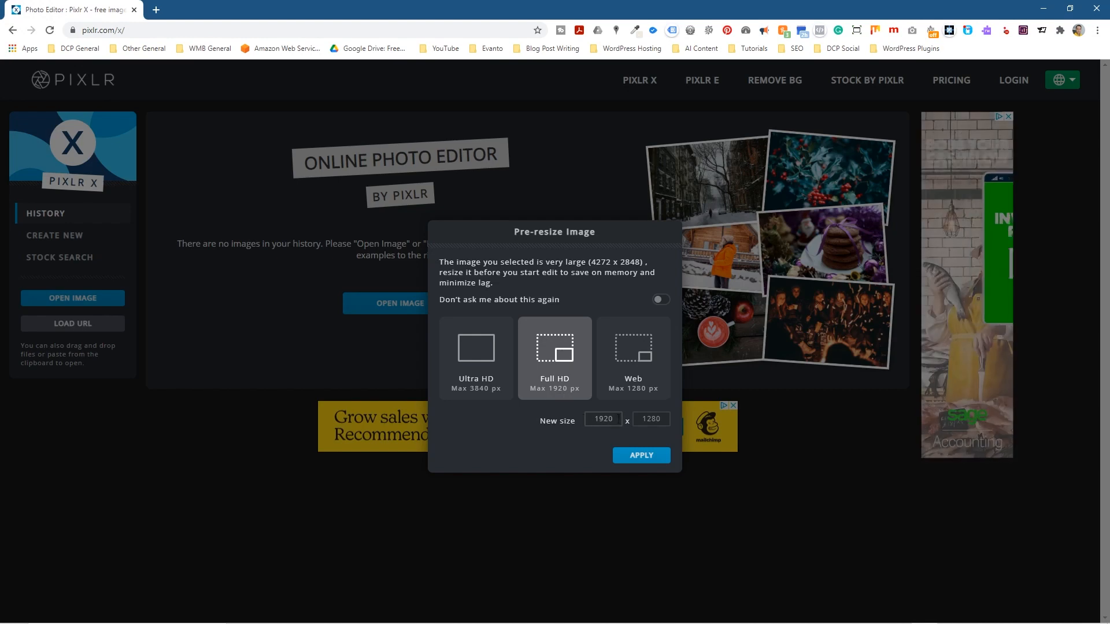
- Load the photo pre-resized to Full HD at 1920 x 1280 px and show the editor in full screen
{"action": "left_click", "coordinate": [595, 423]}
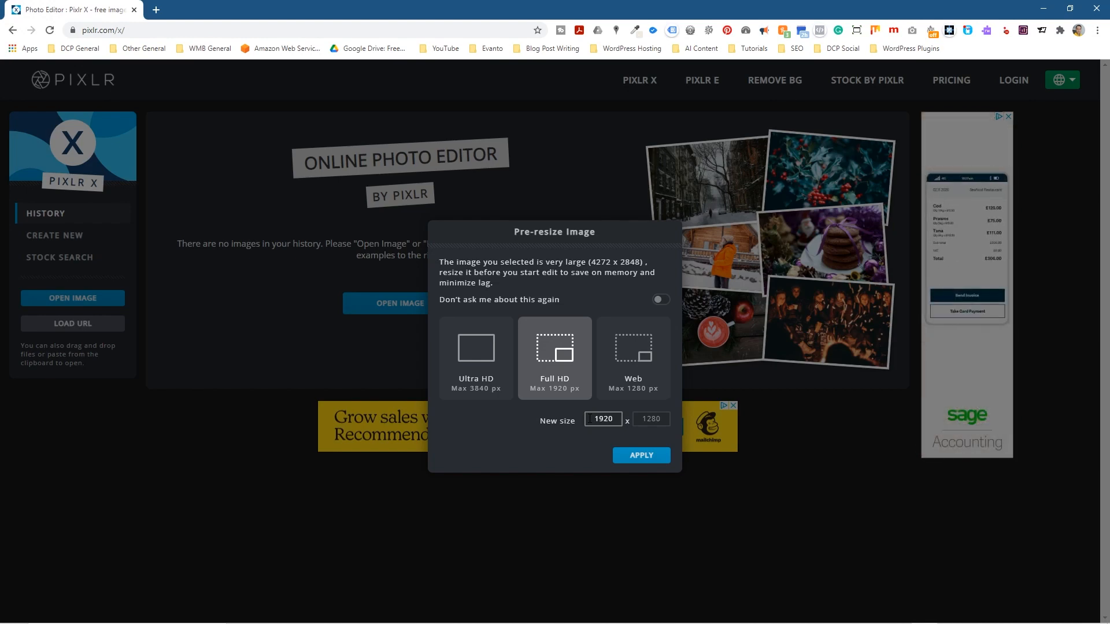
{"action": "left_click", "coordinate": [633, 458]}
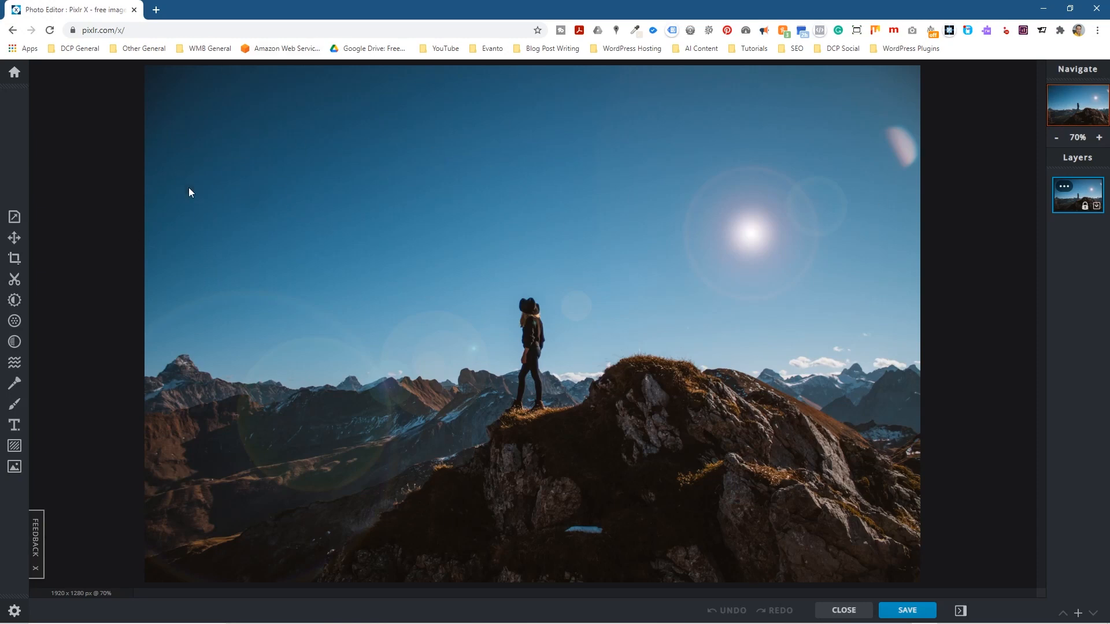
{"action": "key", "text": "F11"}
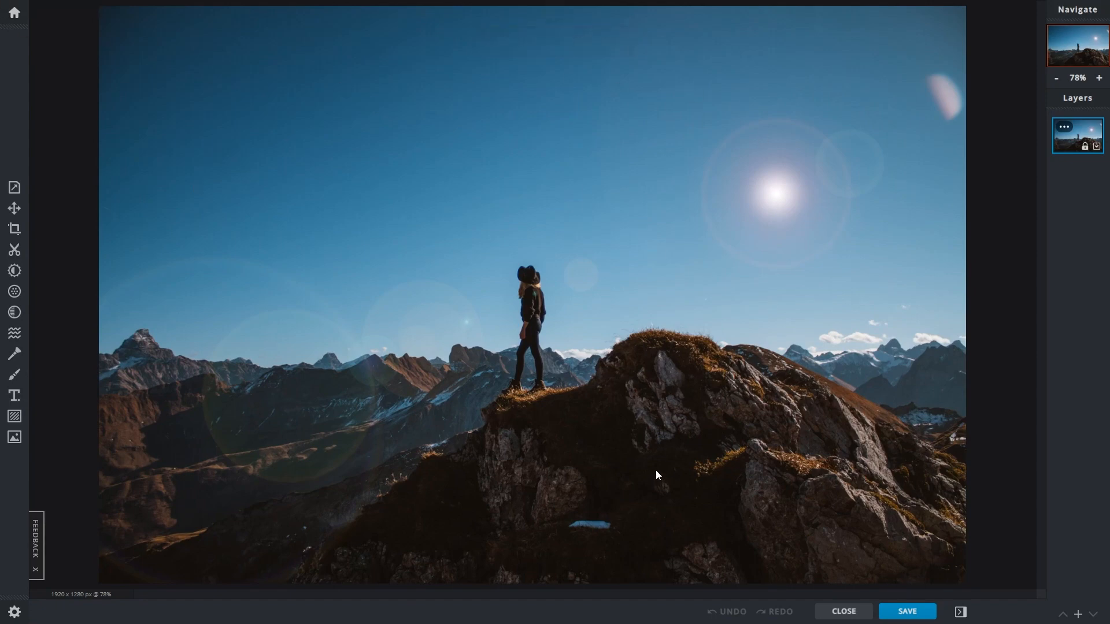
- Crop the photo freehand to about 684 x 530 px around the standing person
{"action": "left_click", "coordinate": [14, 230]}
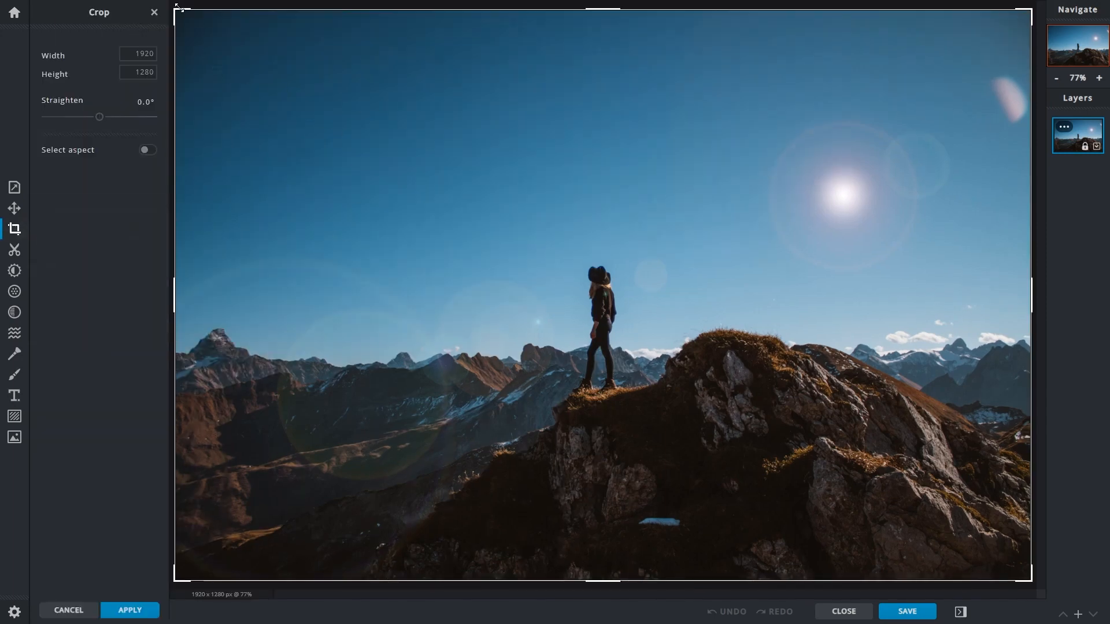
{"action": "left_click_drag", "start_coordinate": [180, 8], "coordinate": [749, 352]}
{"action": "left_click_drag", "start_coordinate": [823, 431], "coordinate": [536, 294]}
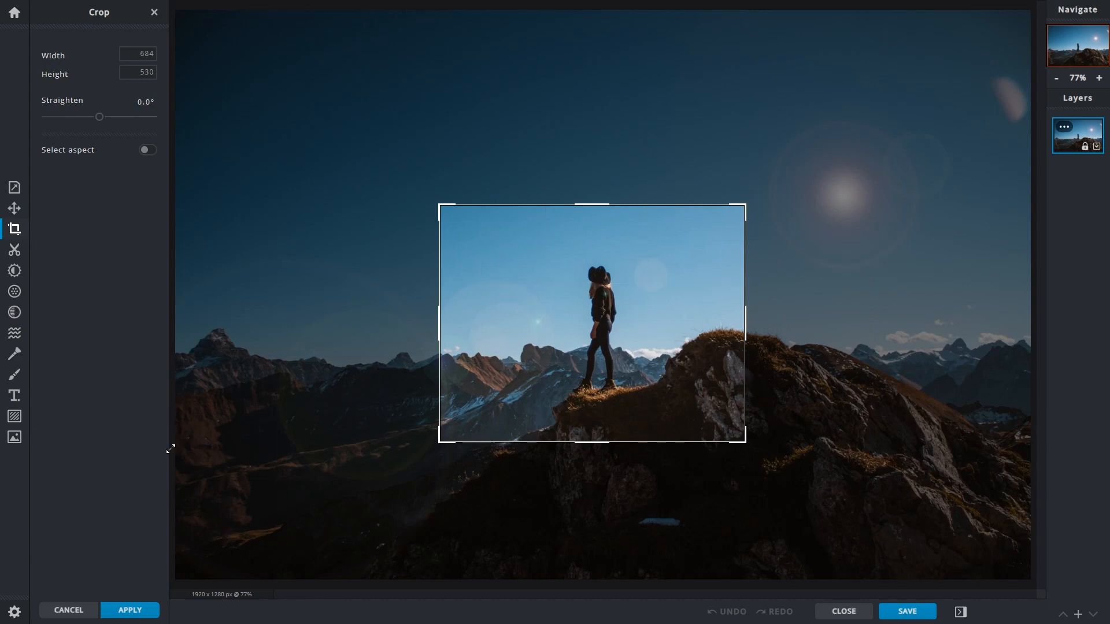
{"action": "left_click", "coordinate": [131, 611]}
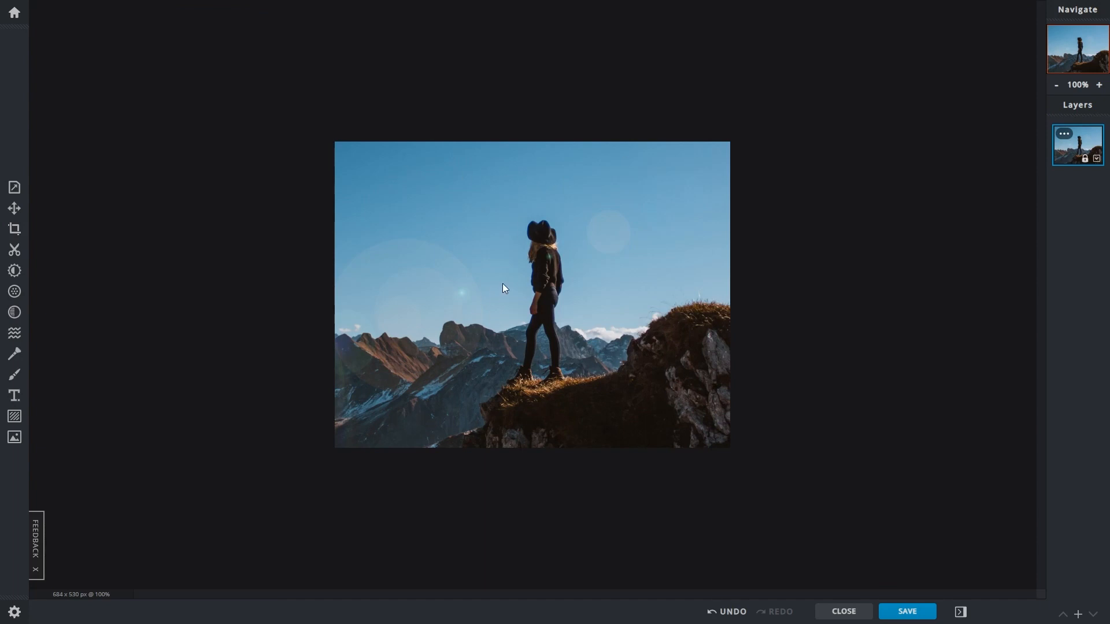
- Undo the freehand crop, redo it, and undo it again
{"action": "key", "text": "ctrl+z"}
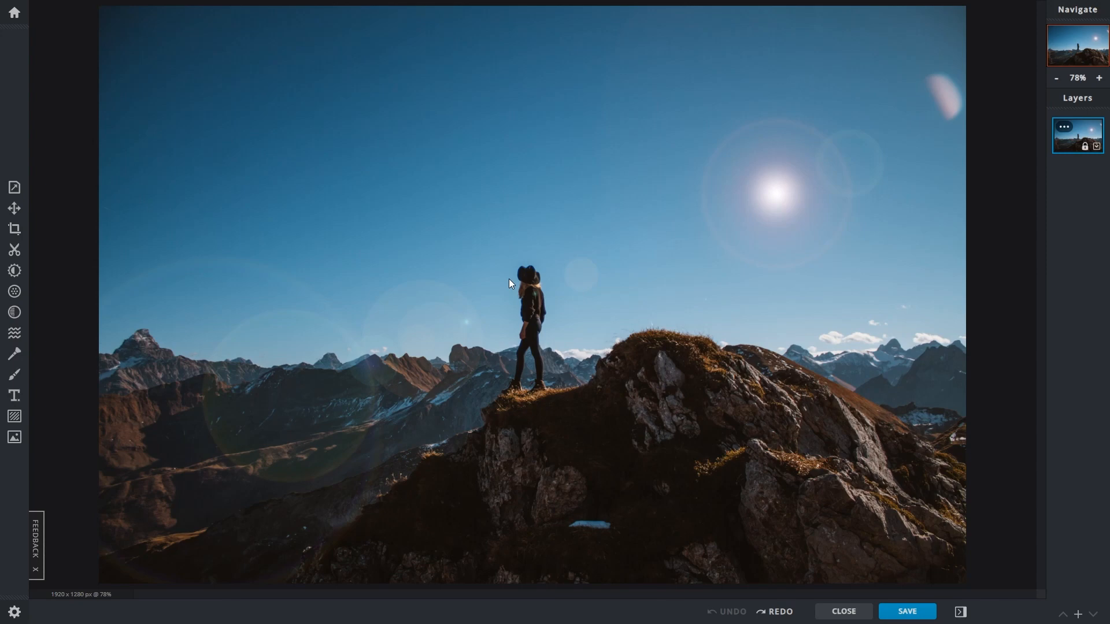
{"action": "left_click", "coordinate": [777, 613]}
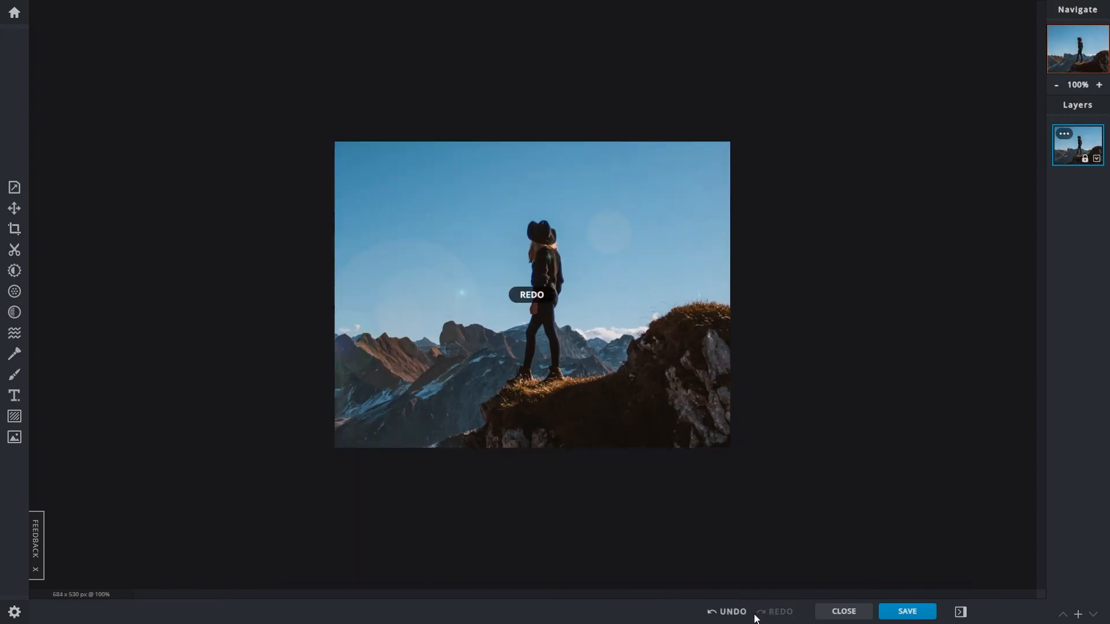
{"action": "left_click", "coordinate": [729, 612]}
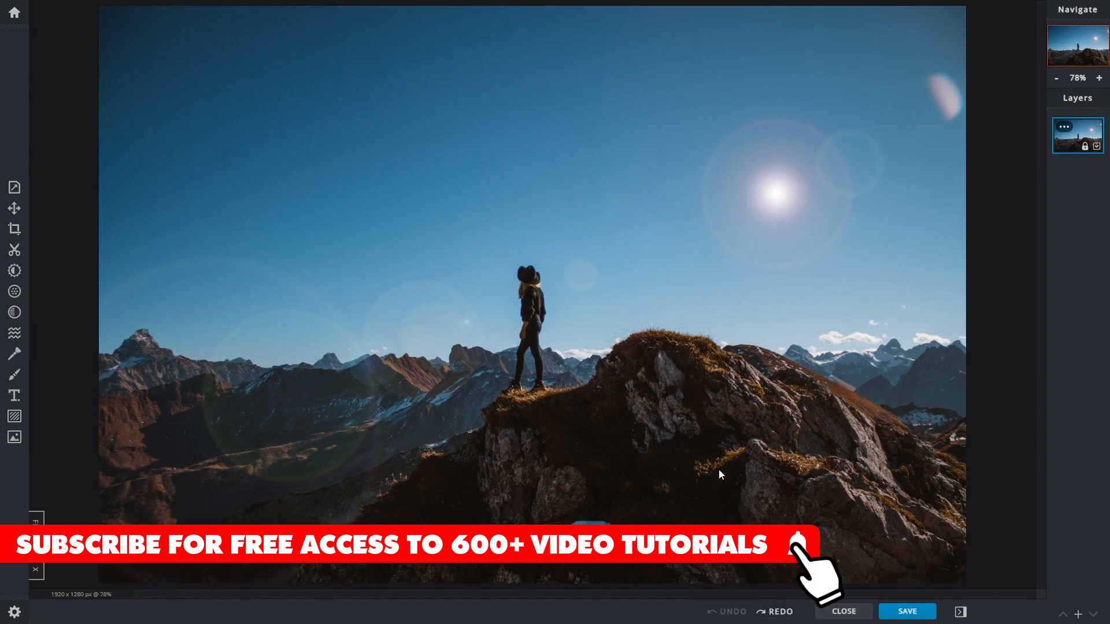
- Start a new crop with a selected aspect in size mode, using the Instagram post preset
{"action": "left_click", "coordinate": [14, 230]}
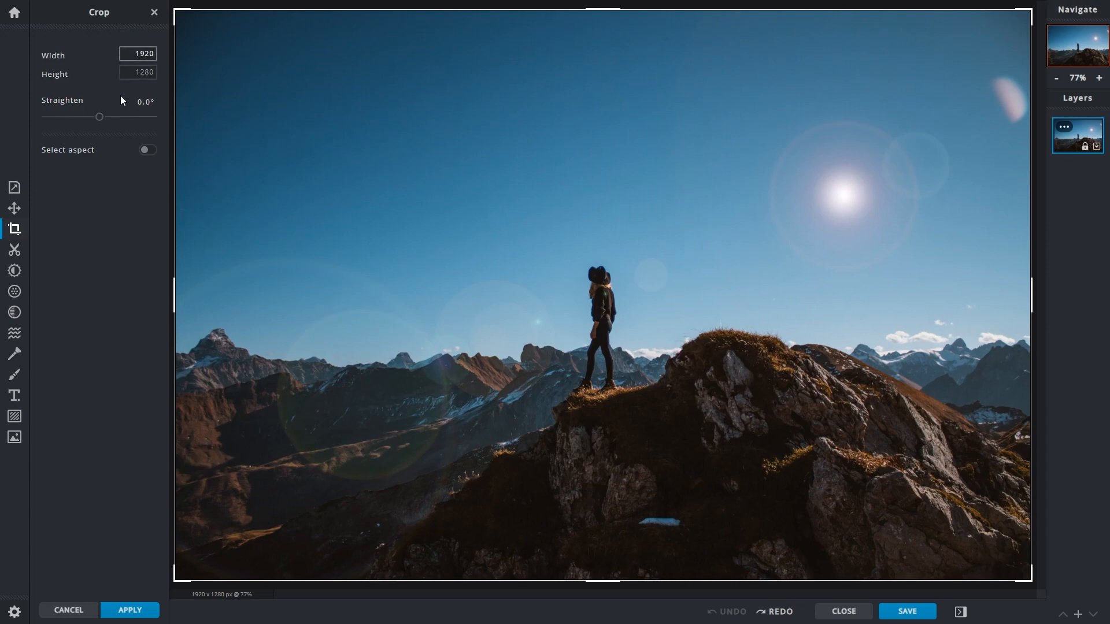
{"action": "left_click", "coordinate": [145, 151]}
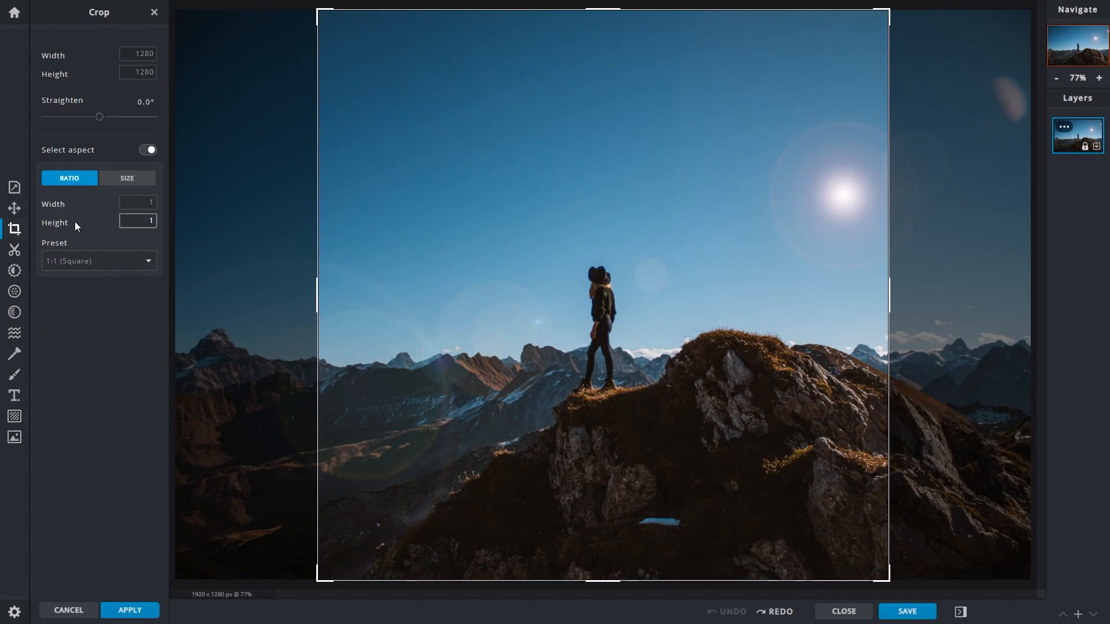
{"action": "left_click", "coordinate": [133, 181]}
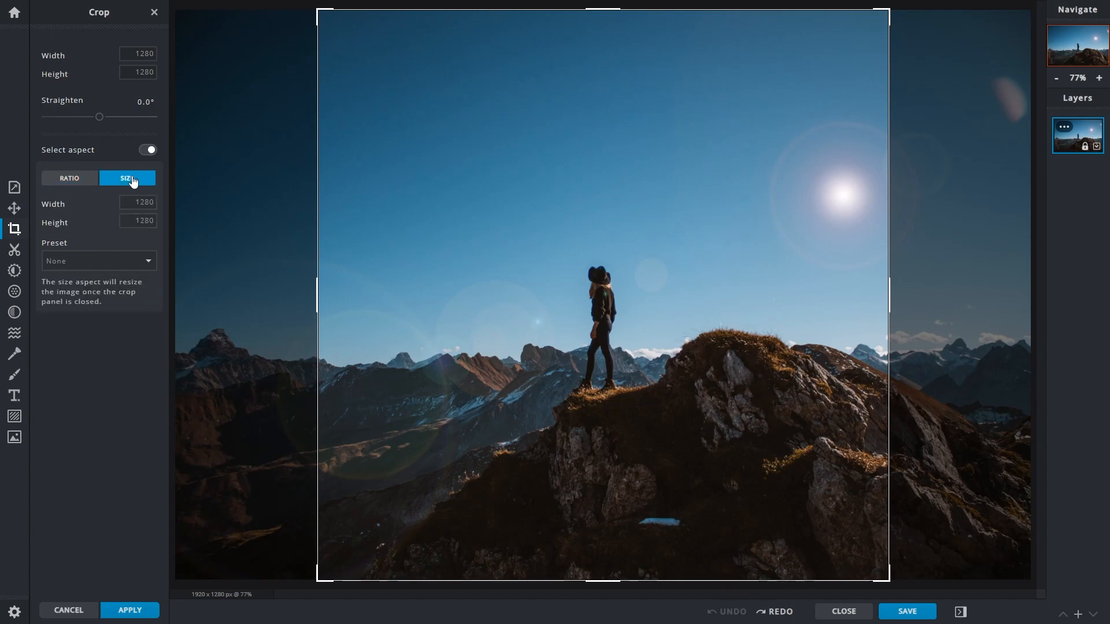
{"action": "left_click", "coordinate": [107, 270]}
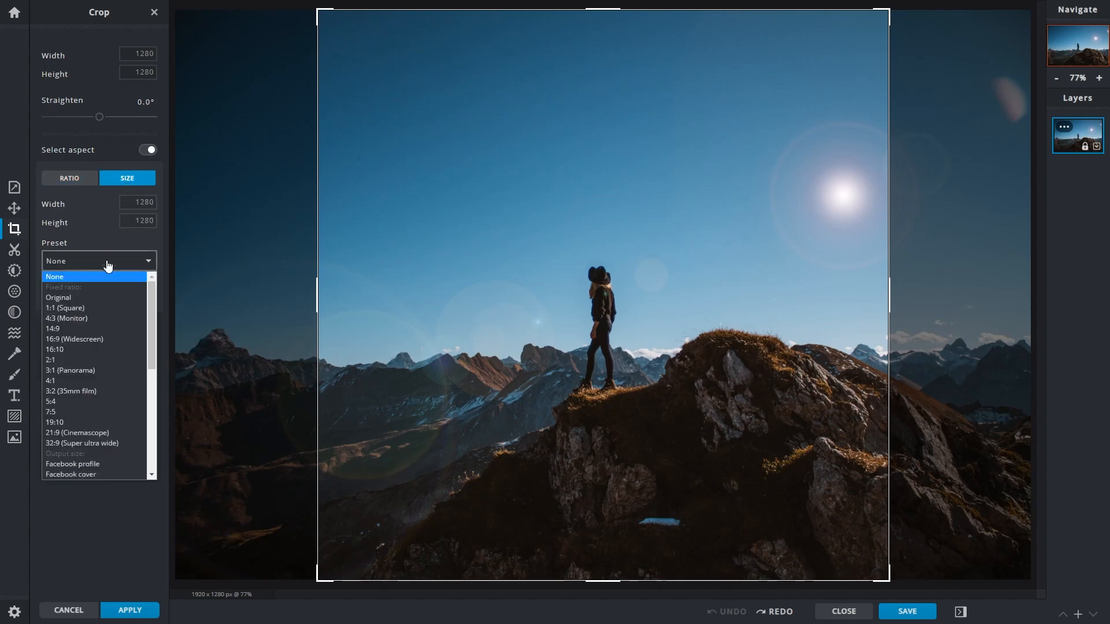
{"action": "scroll", "coordinate": [75, 463], "scroll_direction": "down", "scroll_amount": 1}
{"action": "scroll", "coordinate": [111, 414], "scroll_direction": "down", "scroll_amount": 5}
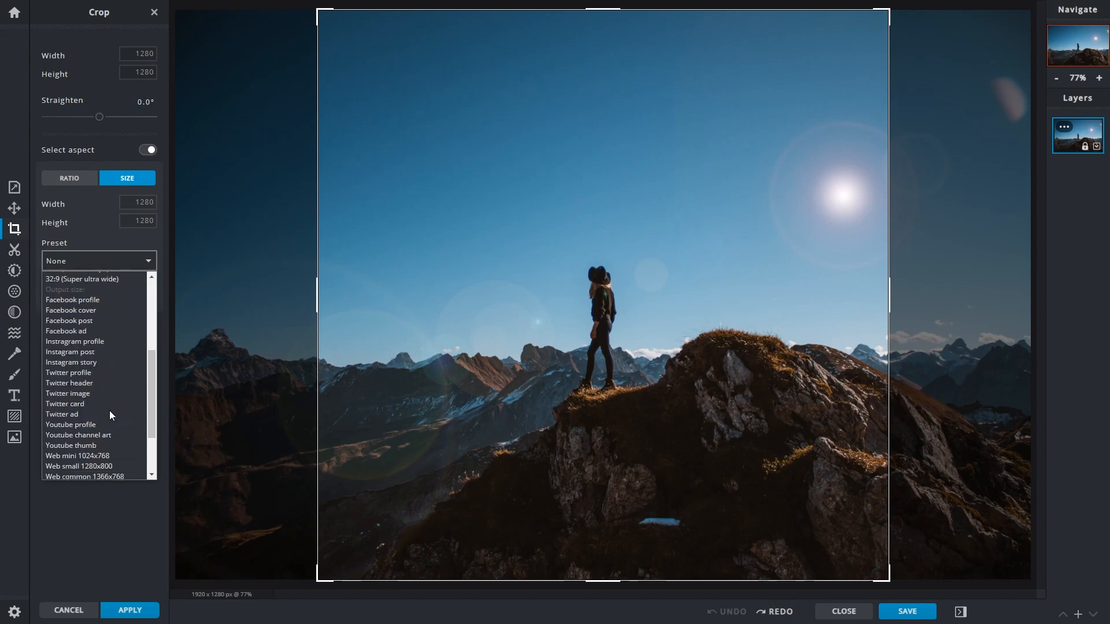
{"action": "left_click", "coordinate": [107, 352]}
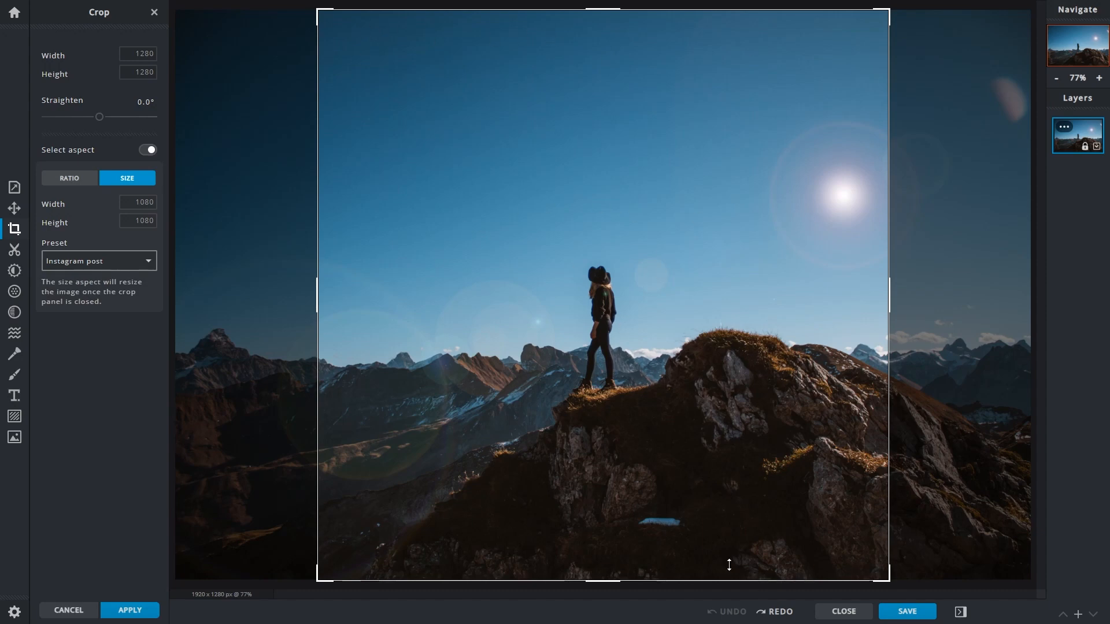
- Crop the photo with the Facebook cover preset, placing the crop area slightly lower, and undo the applied crop
{"action": "left_click", "coordinate": [99, 265]}
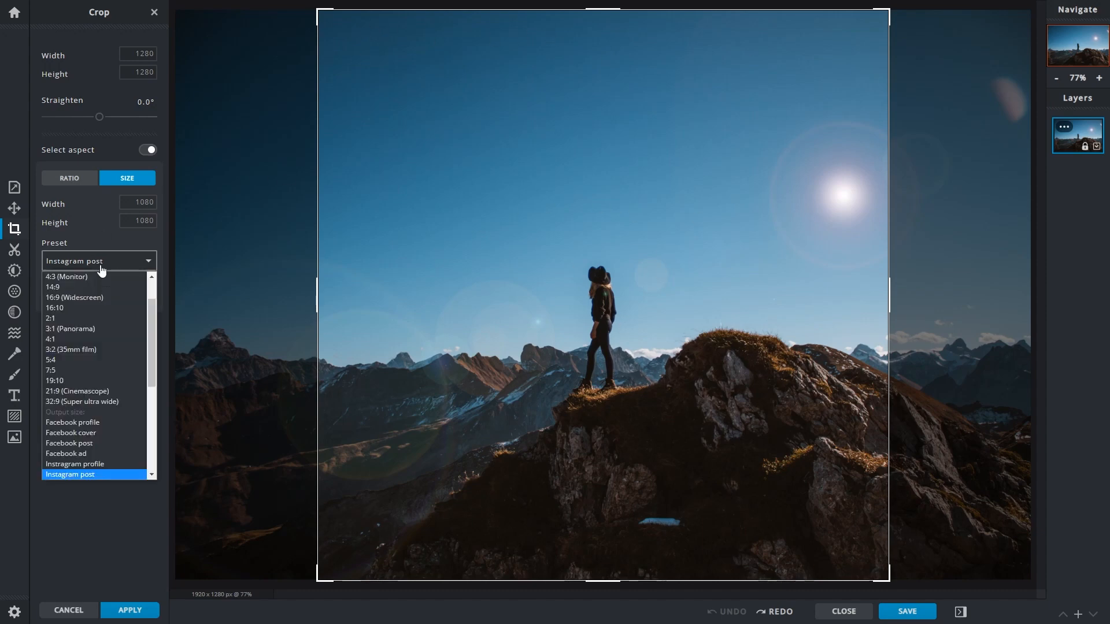
{"action": "left_click", "coordinate": [91, 434]}
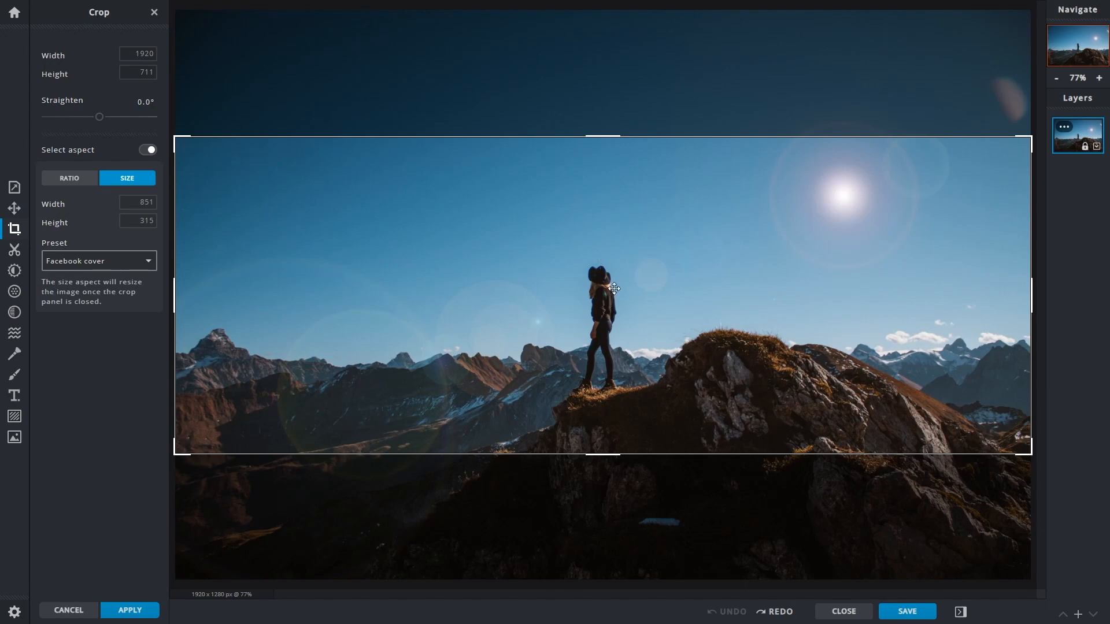
{"action": "left_click_drag", "start_coordinate": [613, 264], "coordinate": [639, 284]}
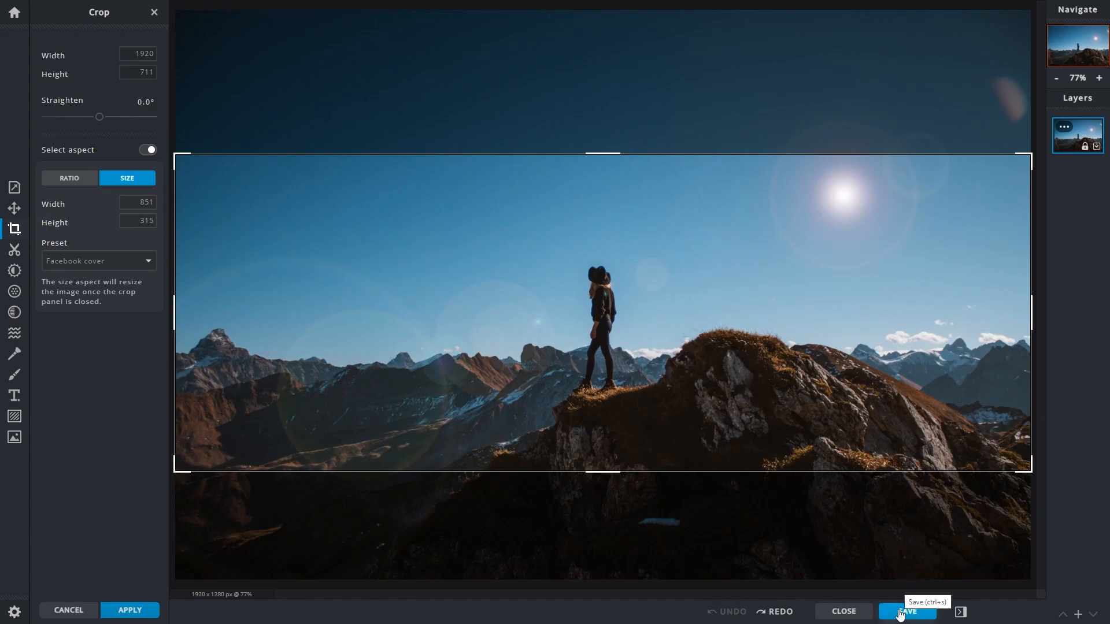
{"action": "left_click", "coordinate": [129, 610]}
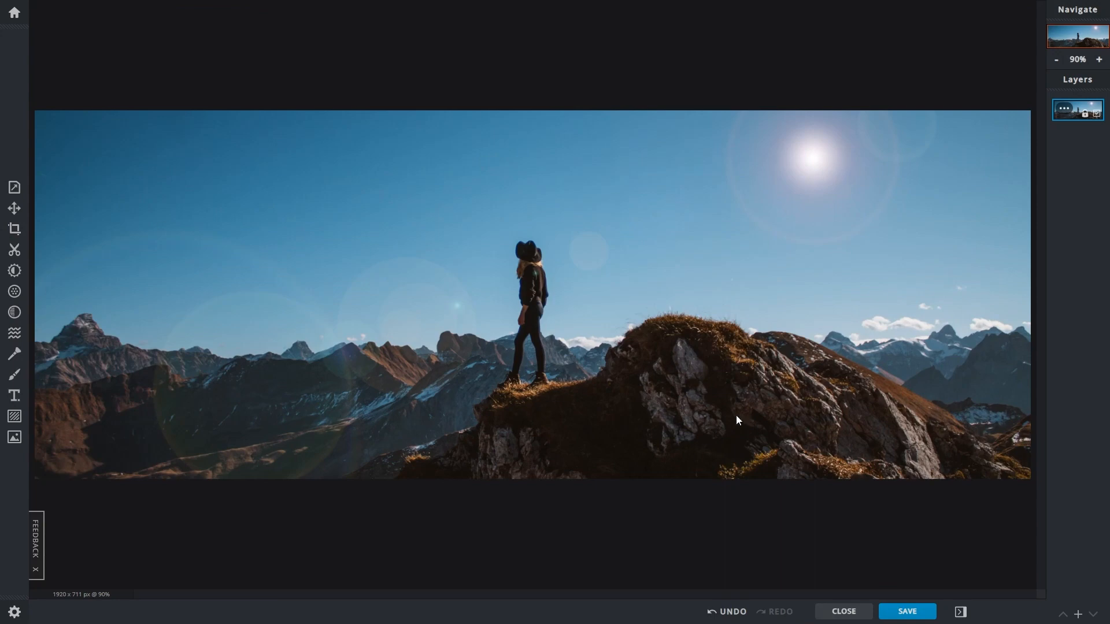
{"action": "left_click", "coordinate": [732, 612]}
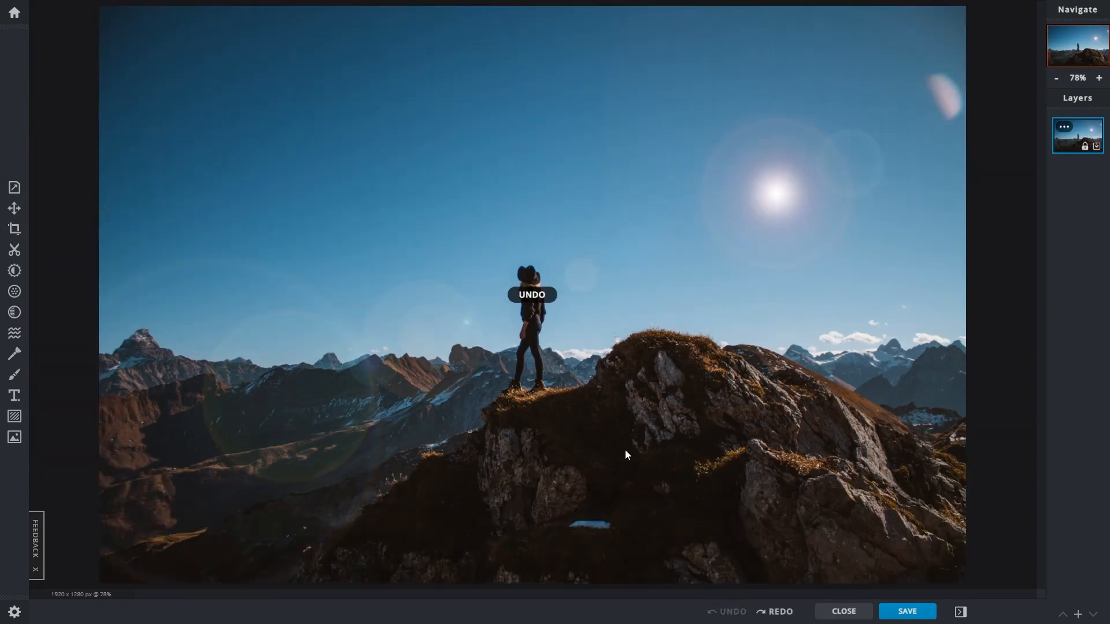
- Start a crop of the full photo with a selected aspect, using the Youtube thumb preset of 1280 x 720
{"action": "left_click", "coordinate": [15, 231]}
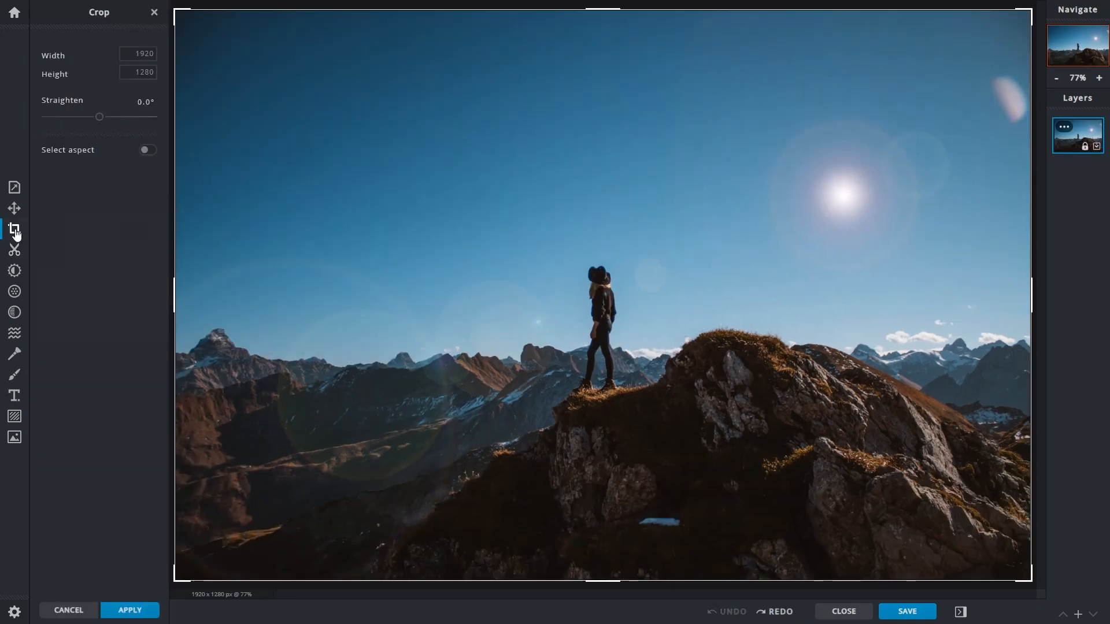
{"action": "left_click", "coordinate": [147, 151]}
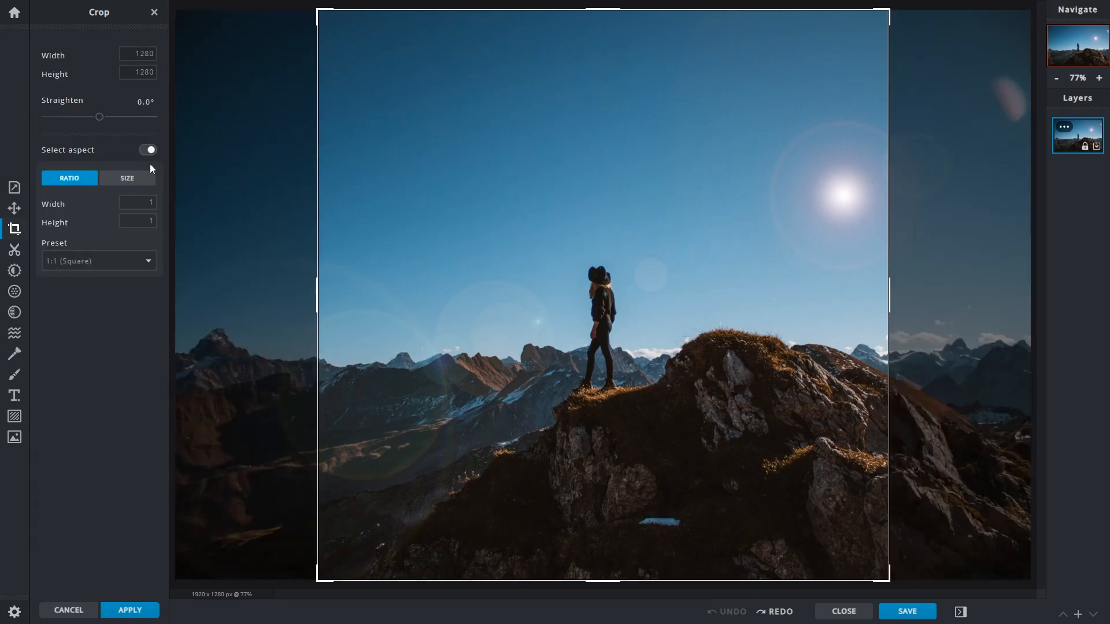
{"action": "left_click", "coordinate": [107, 268]}
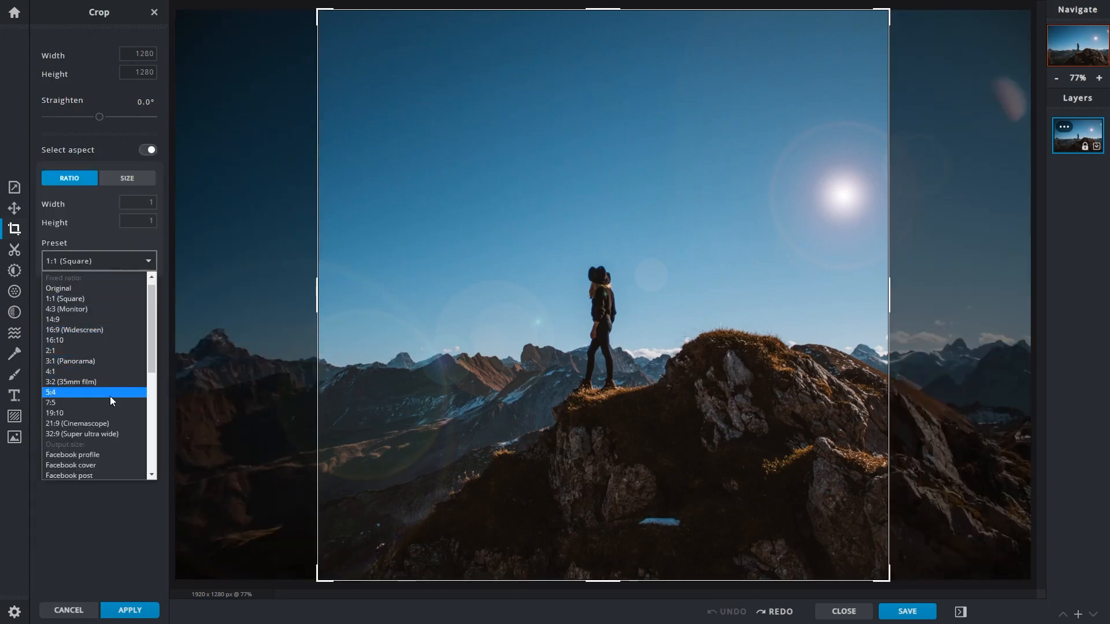
{"action": "scroll", "coordinate": [110, 397], "scroll_direction": "down", "scroll_amount": 5}
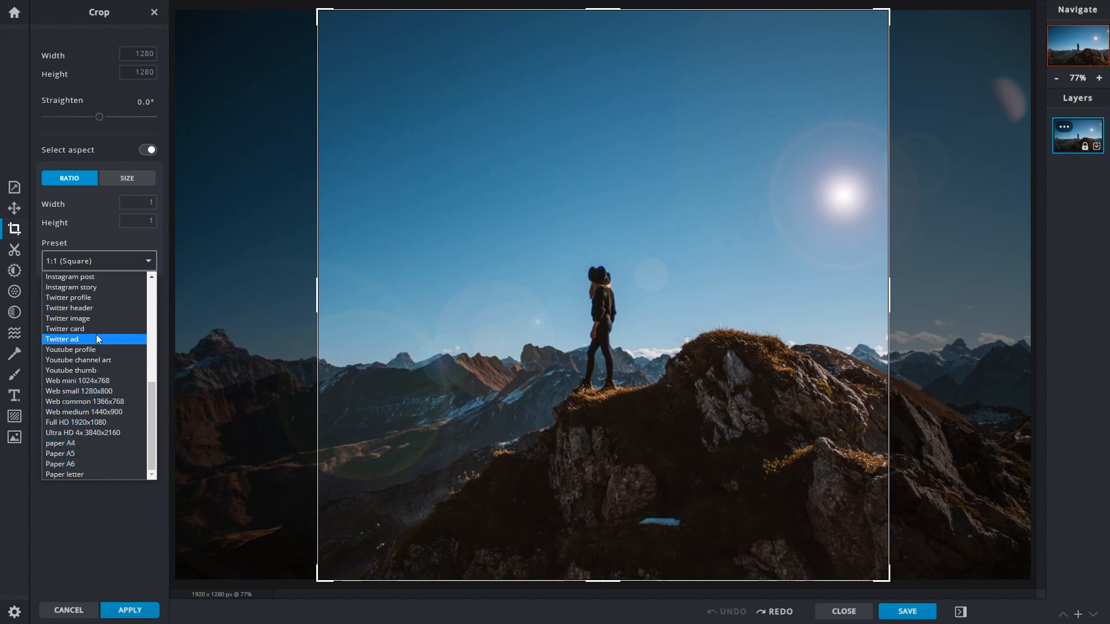
{"action": "scroll", "coordinate": [95, 328], "scroll_direction": "up", "scroll_amount": 3}
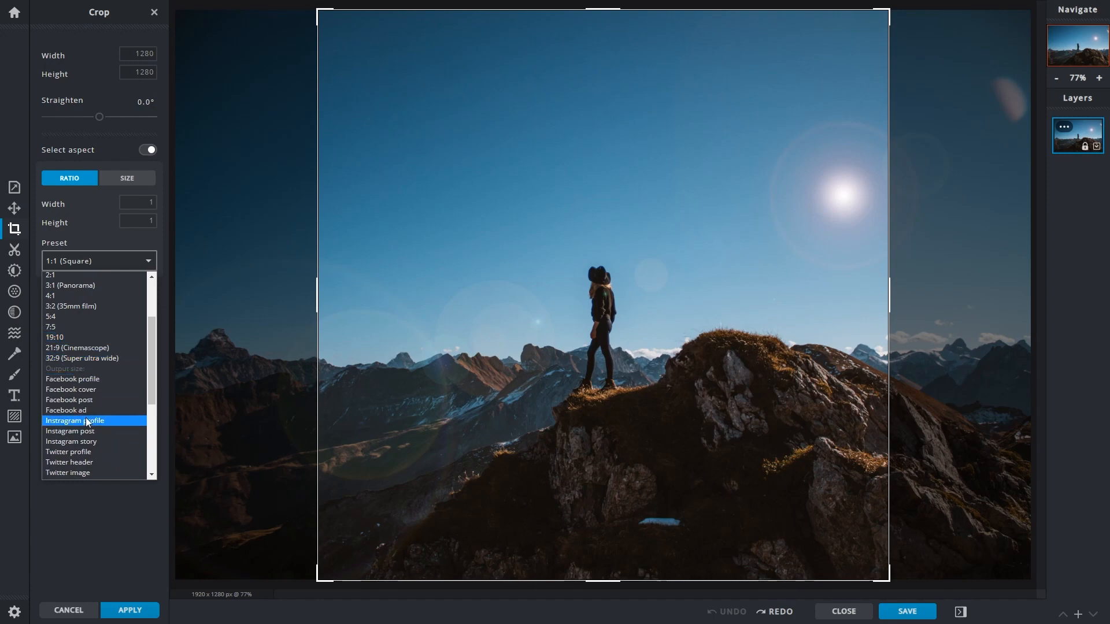
{"action": "scroll", "coordinate": [103, 451], "scroll_direction": "down", "scroll_amount": 3}
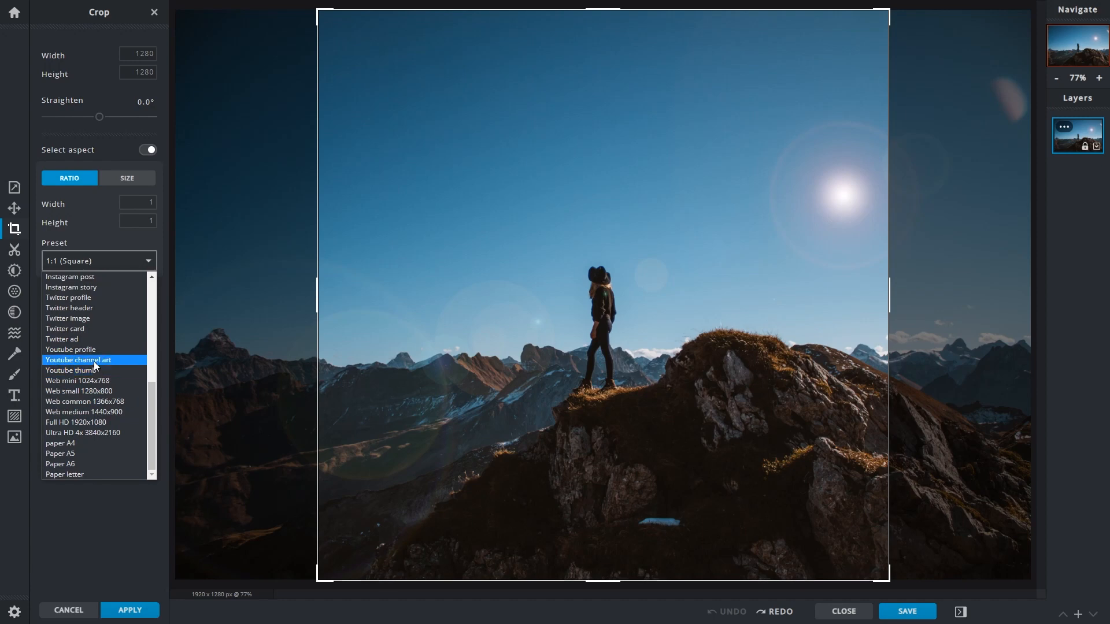
{"action": "left_click", "coordinate": [77, 370]}
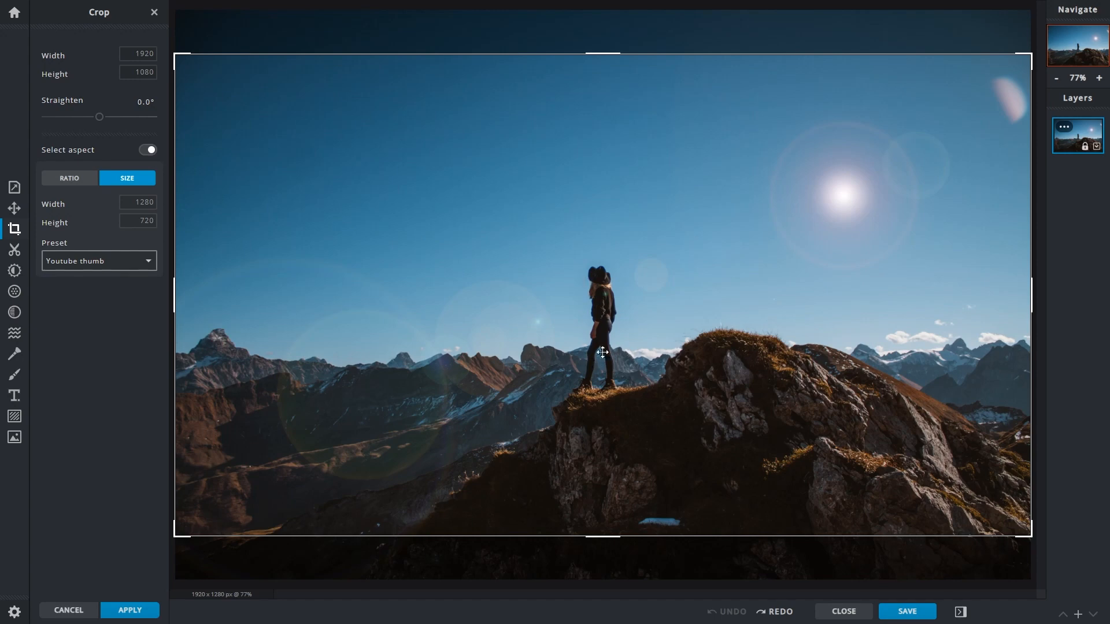
- Straighten the photo by 0.8°, move the crop area down to the vertical middle, and apply the crop
{"action": "mouse_move", "coordinate": [100, 116]}
{"action": "left_mouse_down"}
{"action": "mouse_move", "coordinate": [89, 117]}
{"action": "mouse_move", "coordinate": [109, 129]}
{"action": "mouse_move", "coordinate": [90, 129]}
{"action": "mouse_move", "coordinate": [101, 134]}
{"action": "left_mouse_up"}
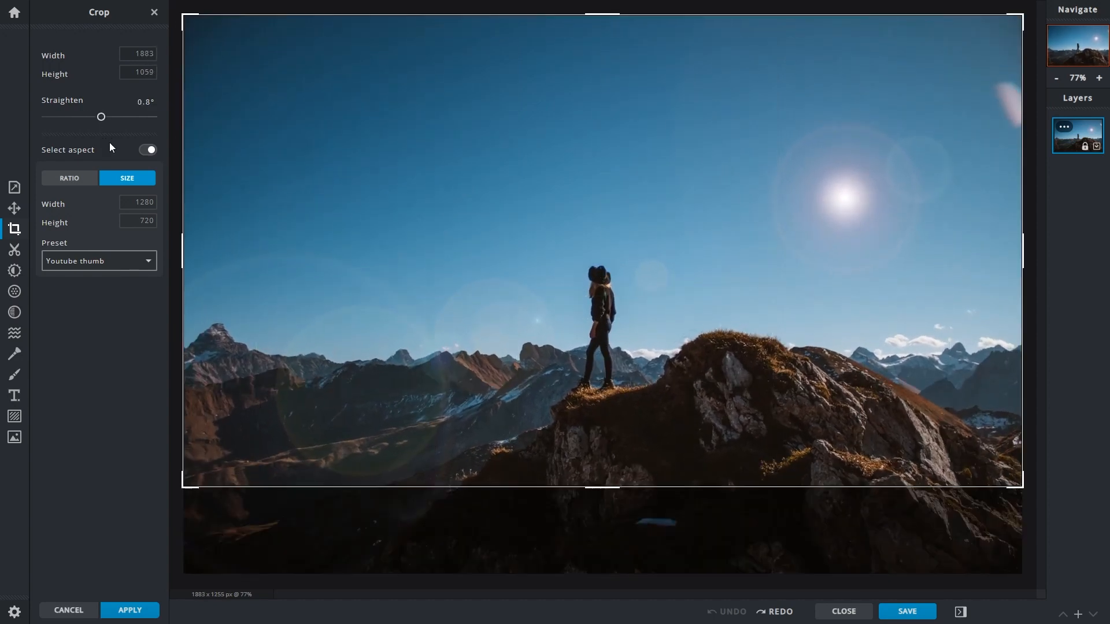
{"action": "left_click_drag", "start_coordinate": [704, 215], "coordinate": [696, 258]}
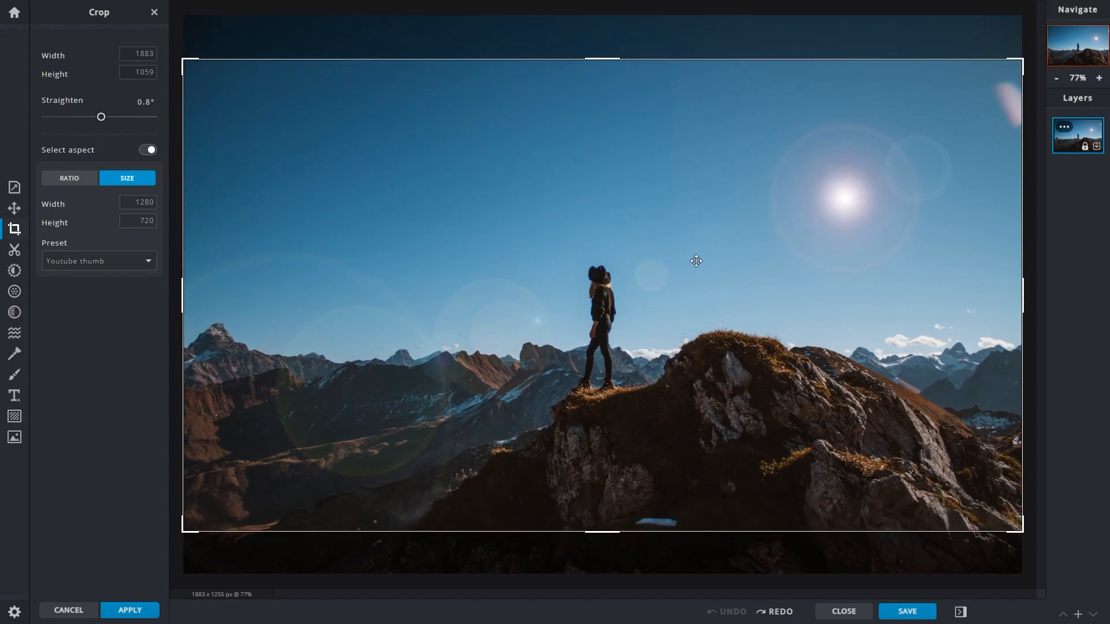
{"action": "left_click", "coordinate": [137, 615]}
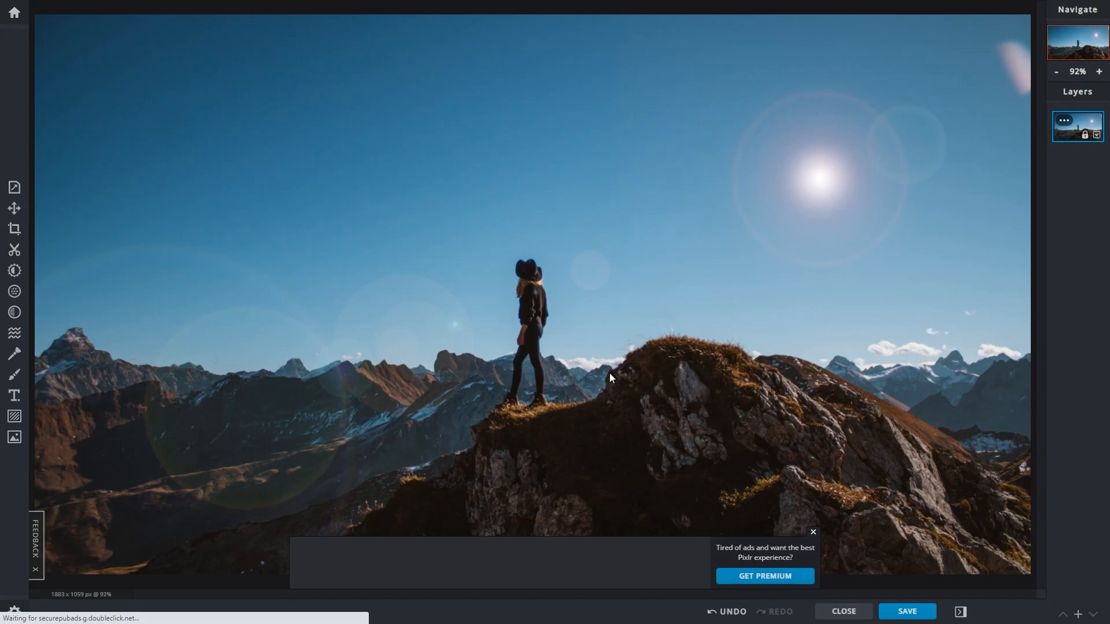
- Close the advertisement over the photo and undo the applied Youtube thumb crop
{"action": "left_click", "coordinate": [815, 535]}
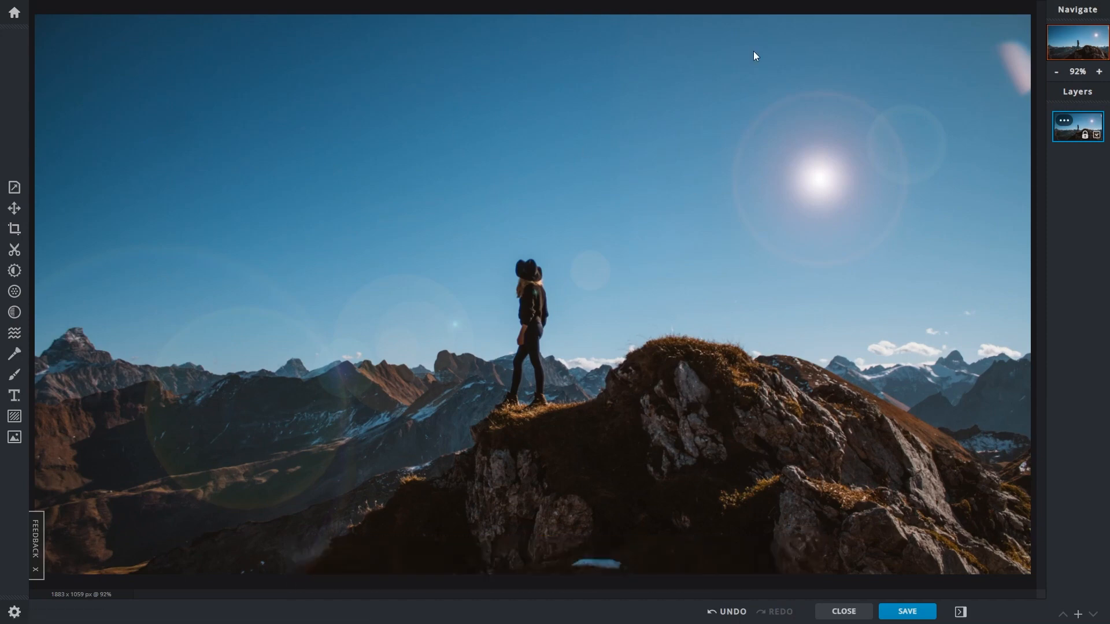
{"action": "left_click", "coordinate": [1057, 72]}
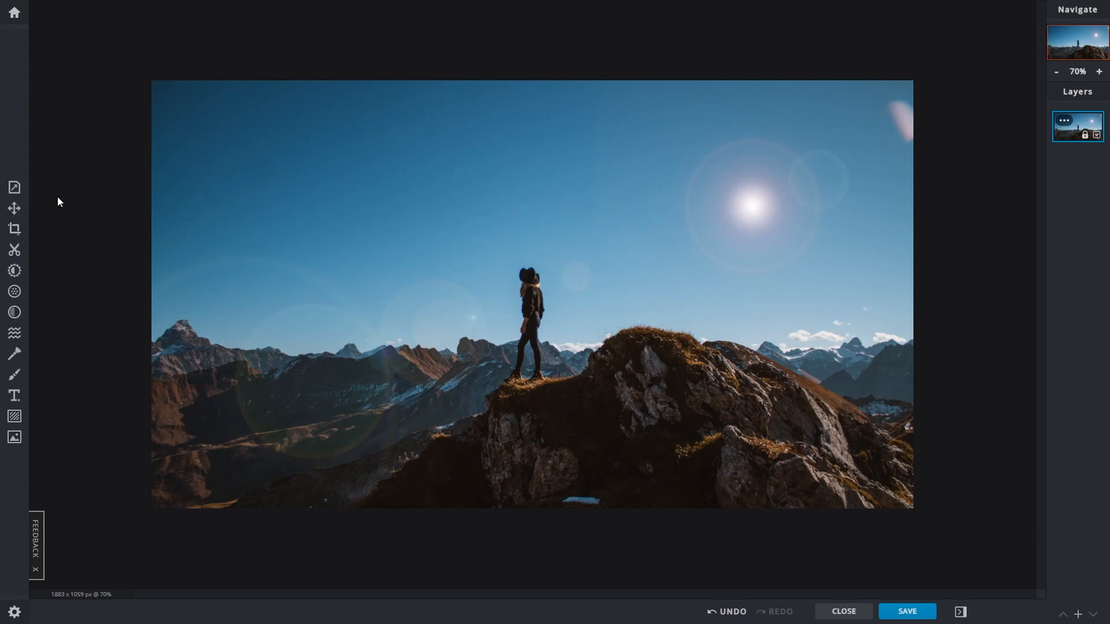
{"action": "left_click", "coordinate": [733, 614]}
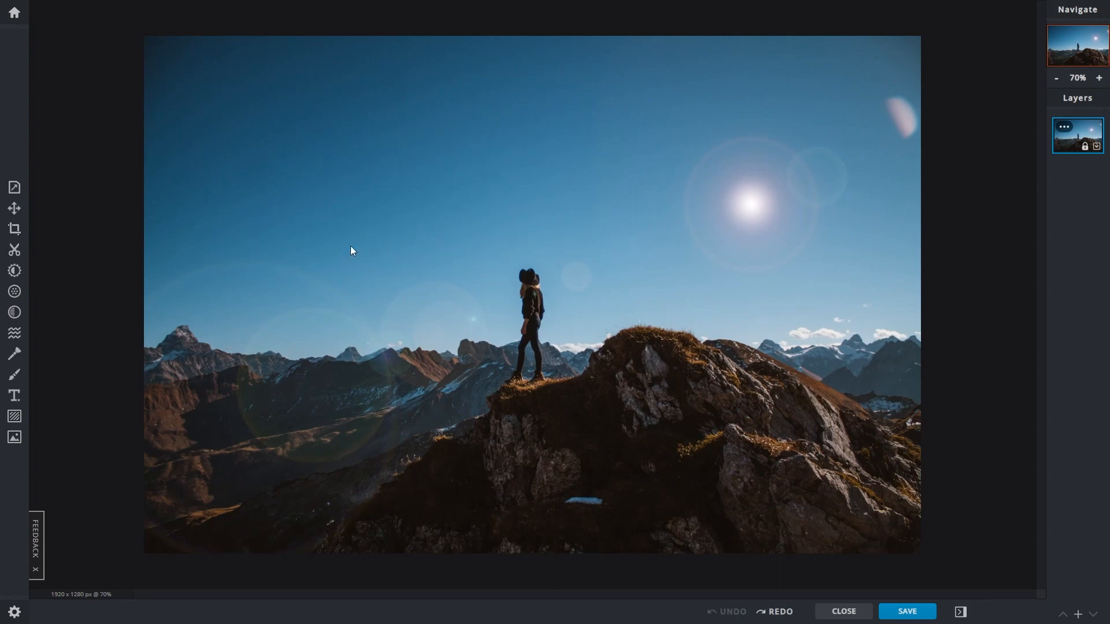
- Start a freehand crop, try a smaller crop area in different places, and stretch it back over the whole photo
{"action": "left_click", "coordinate": [15, 230]}
{"action": "left_click_drag", "start_coordinate": [216, 37], "coordinate": [513, 206]}
{"action": "left_click_drag", "start_coordinate": [757, 345], "coordinate": [389, 154]}
{"action": "left_click_drag", "start_coordinate": [694, 386], "coordinate": [1007, 584]}
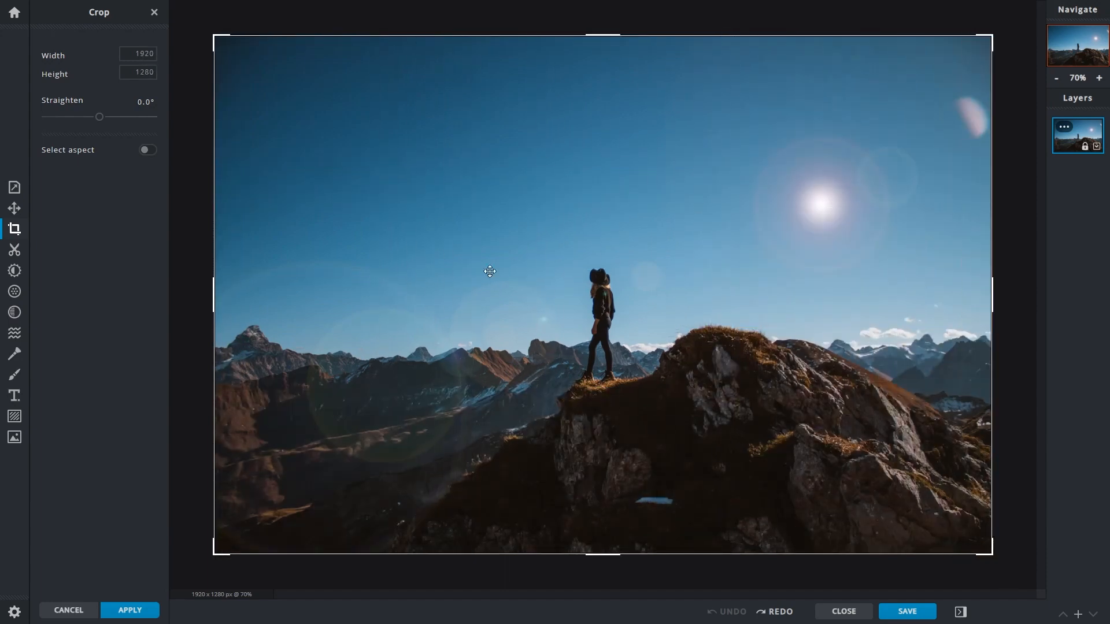
- Enable a selected aspect in size mode and try the Twitter card and Instagram profile presets
{"action": "left_click", "coordinate": [146, 151]}
{"action": "left_click", "coordinate": [128, 179]}
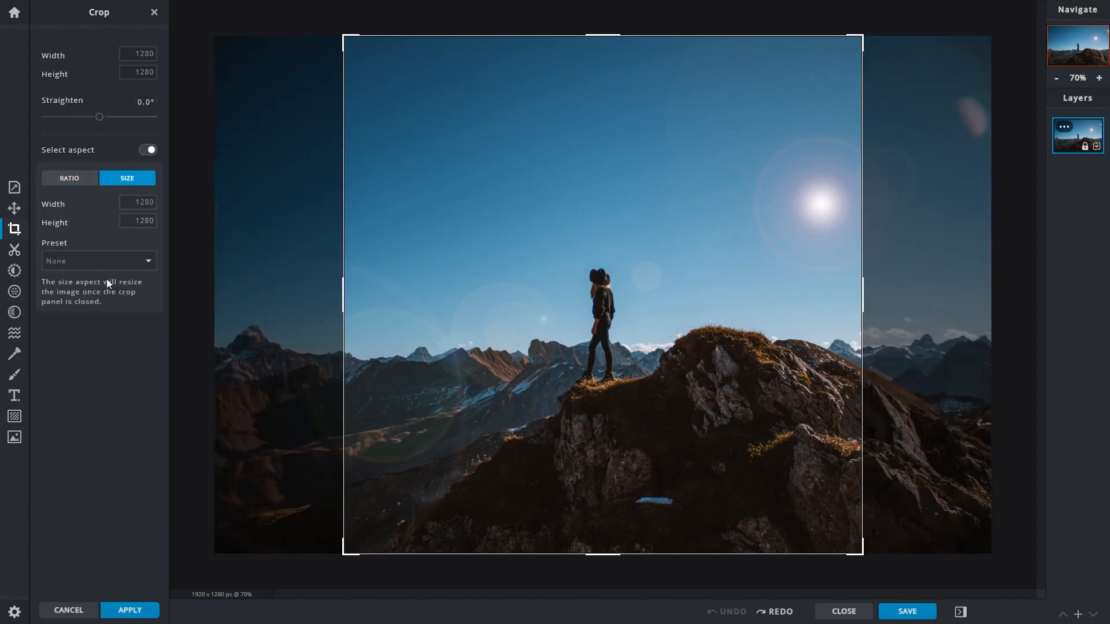
{"action": "left_click", "coordinate": [115, 263]}
{"action": "scroll", "coordinate": [74, 419], "scroll_direction": "down", "scroll_amount": 5}
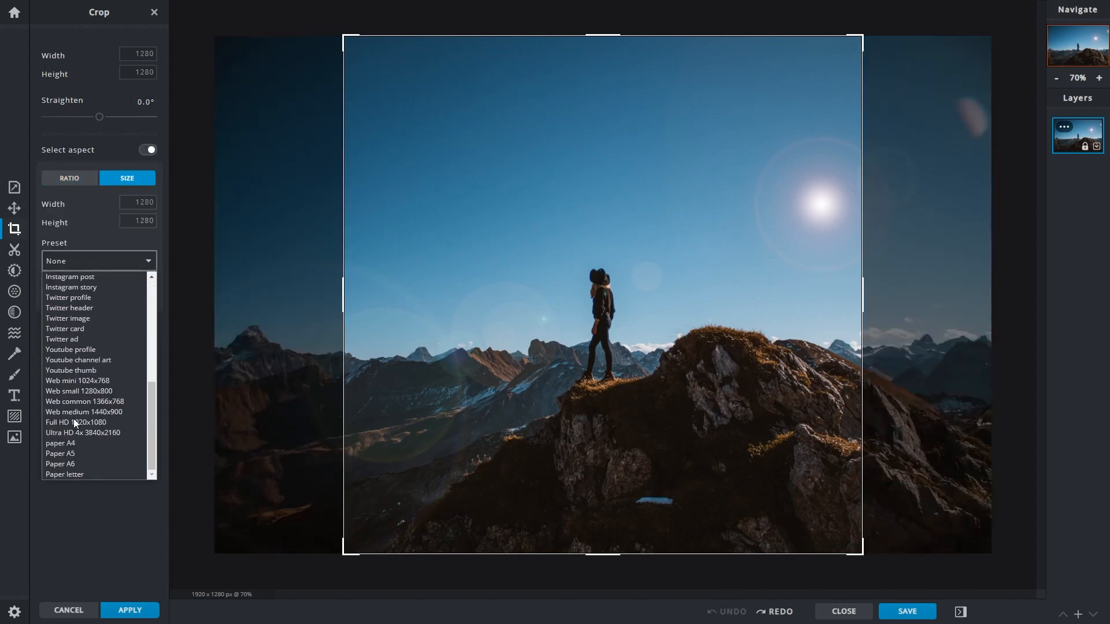
{"action": "left_click", "coordinate": [75, 328]}
{"action": "left_click", "coordinate": [87, 266]}
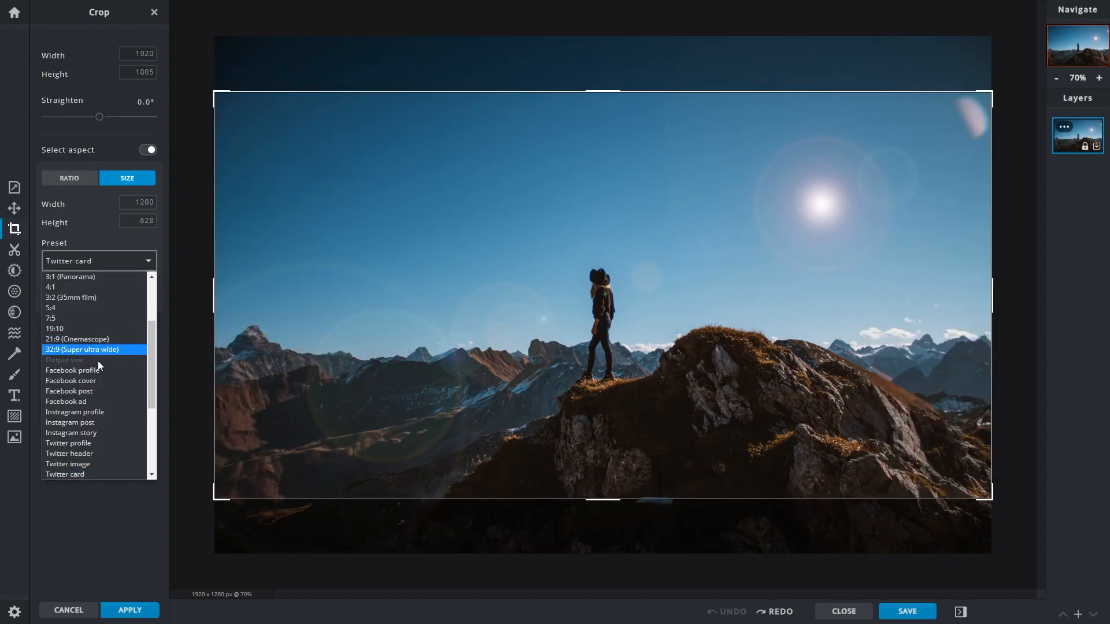
{"action": "left_click", "coordinate": [103, 412]}
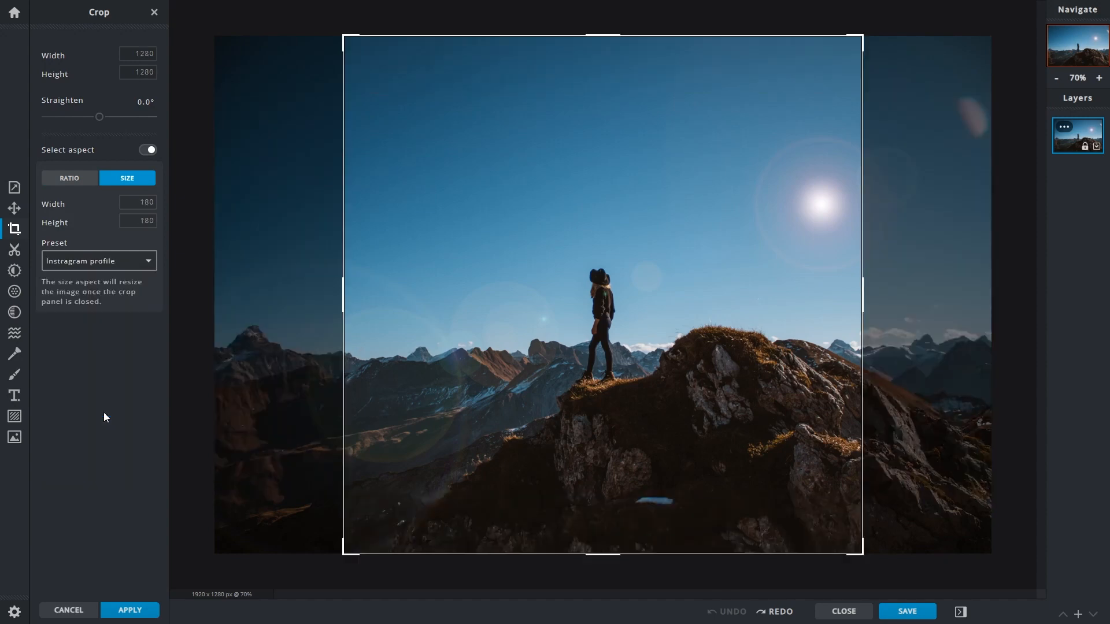
- Choose the 1200 x 900 Facebook post preset, shift the crop area very slightly left, and apply the crop
{"action": "left_click", "coordinate": [90, 263]}
{"action": "left_click", "coordinate": [93, 454]}
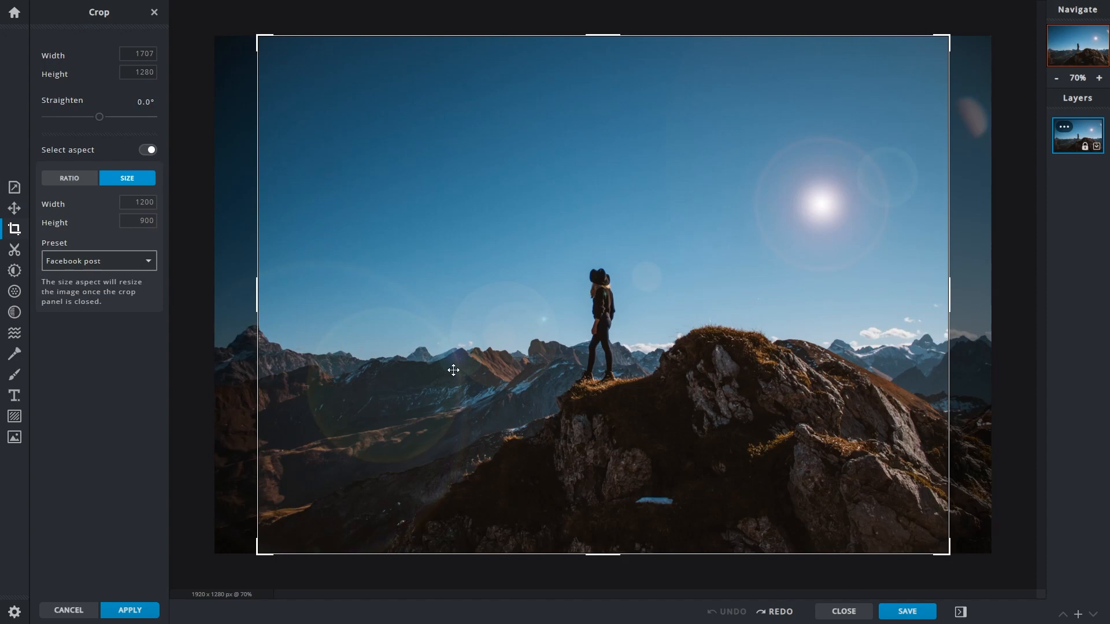
{"action": "mouse_move", "coordinate": [649, 230]}
{"action": "left_mouse_down"}
{"action": "mouse_move", "coordinate": [615, 230]}
{"action": "mouse_move", "coordinate": [648, 231]}
{"action": "left_mouse_up"}
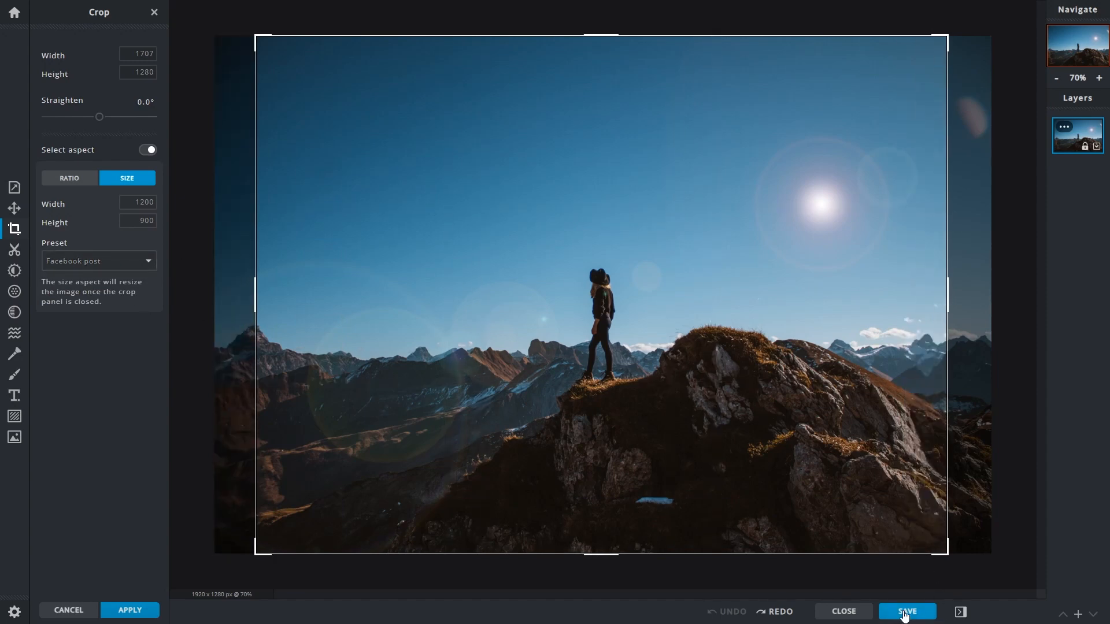
{"action": "left_click", "coordinate": [133, 611]}
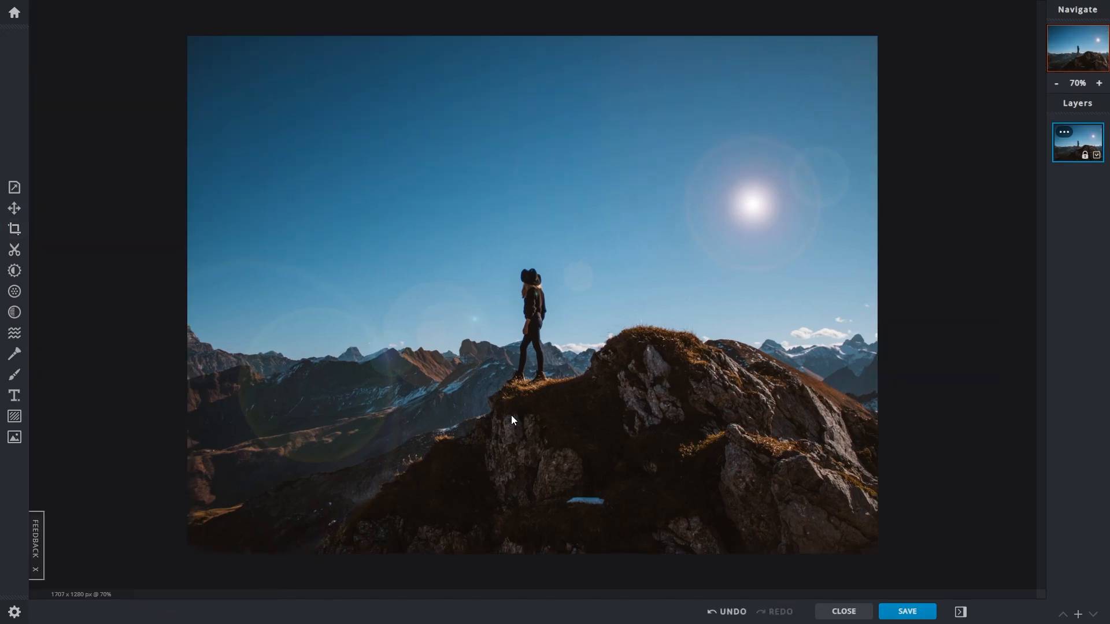
- Save the cropped photo as a PXD file, download it, and close the save dialog
{"action": "left_click", "coordinate": [899, 617]}
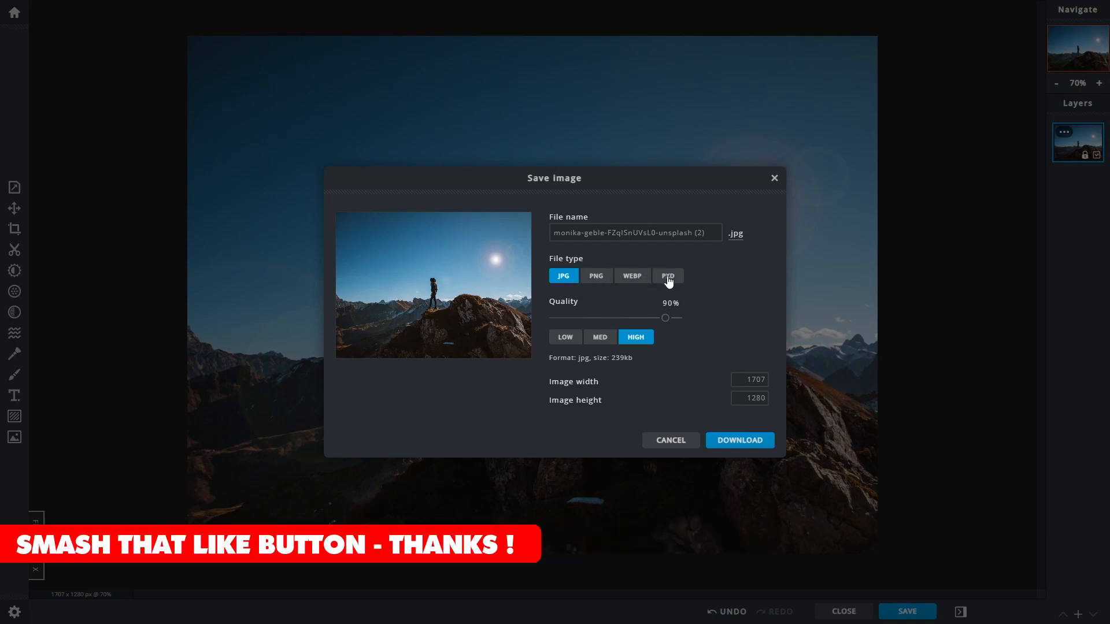
{"action": "left_click", "coordinate": [668, 278]}
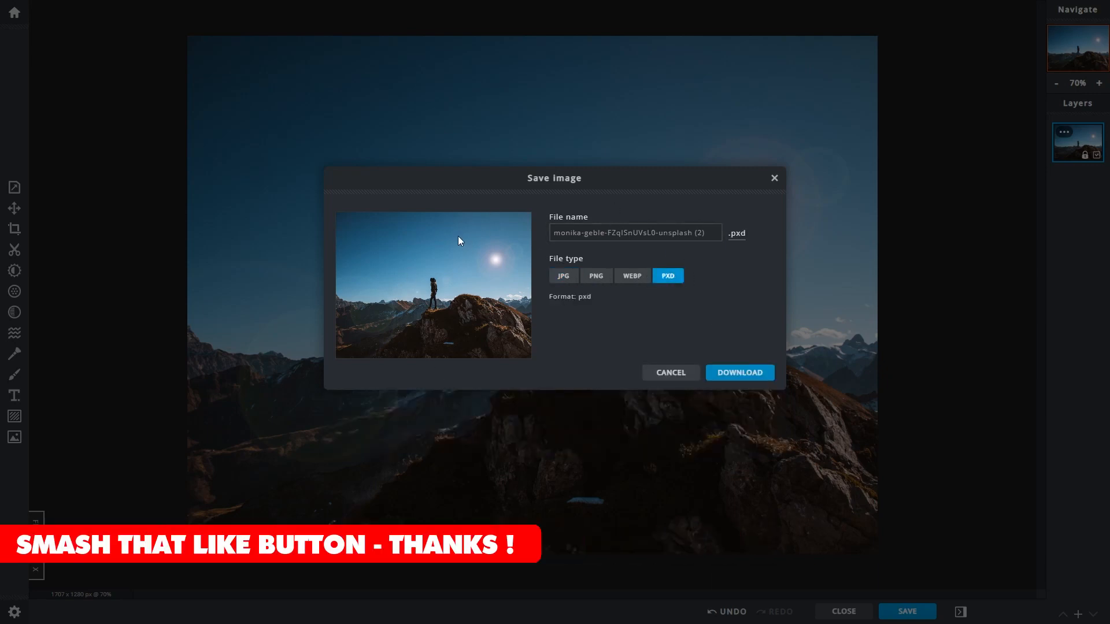
{"action": "left_click", "coordinate": [727, 374]}
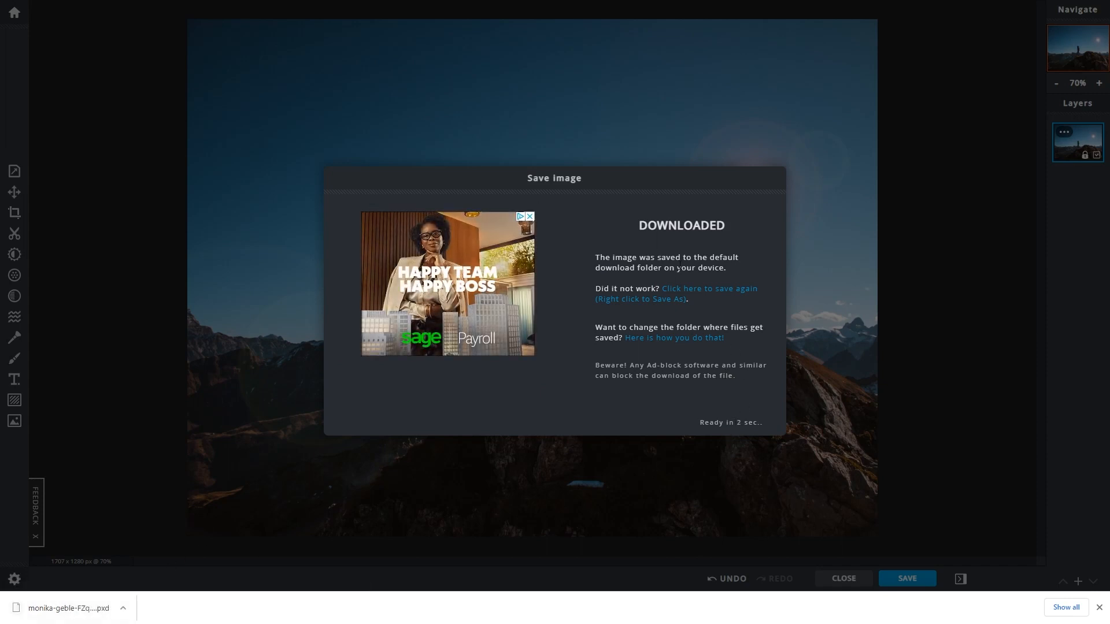
{"action": "left_click", "coordinate": [742, 421]}
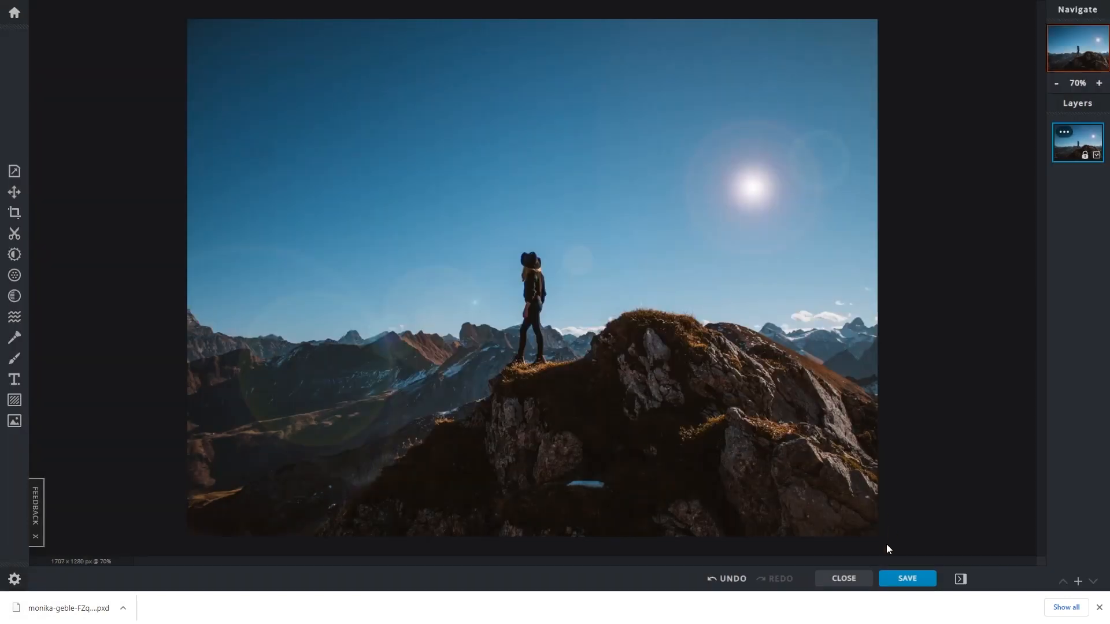
- Save the cropped photo as a JPG with medium quality (70%) and download it
{"action": "left_click", "coordinate": [906, 579]}
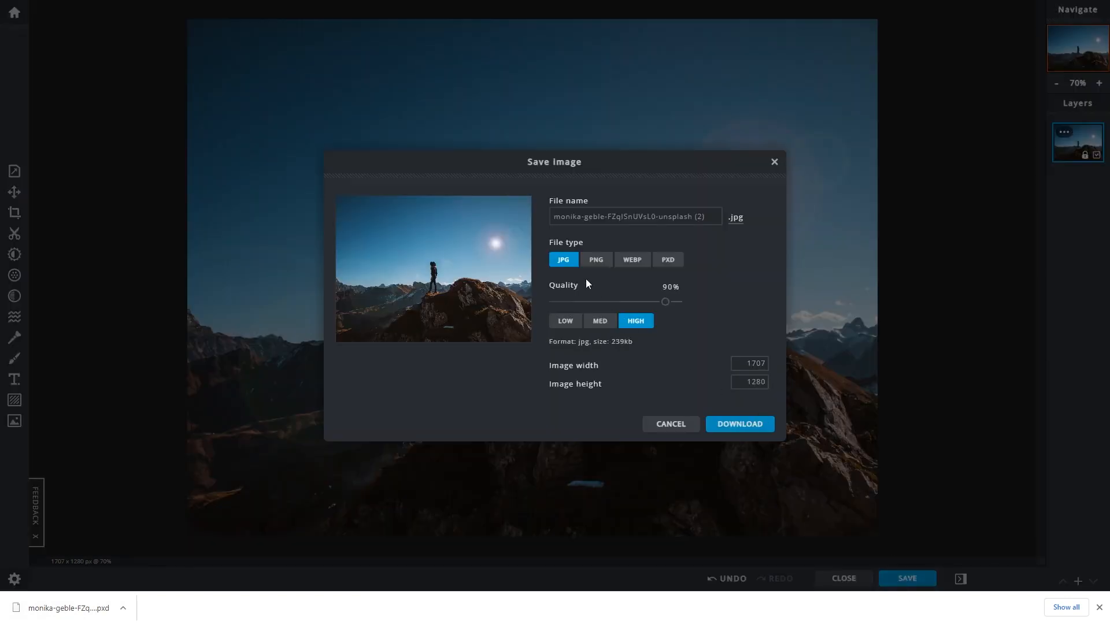
{"action": "left_click", "coordinate": [599, 322]}
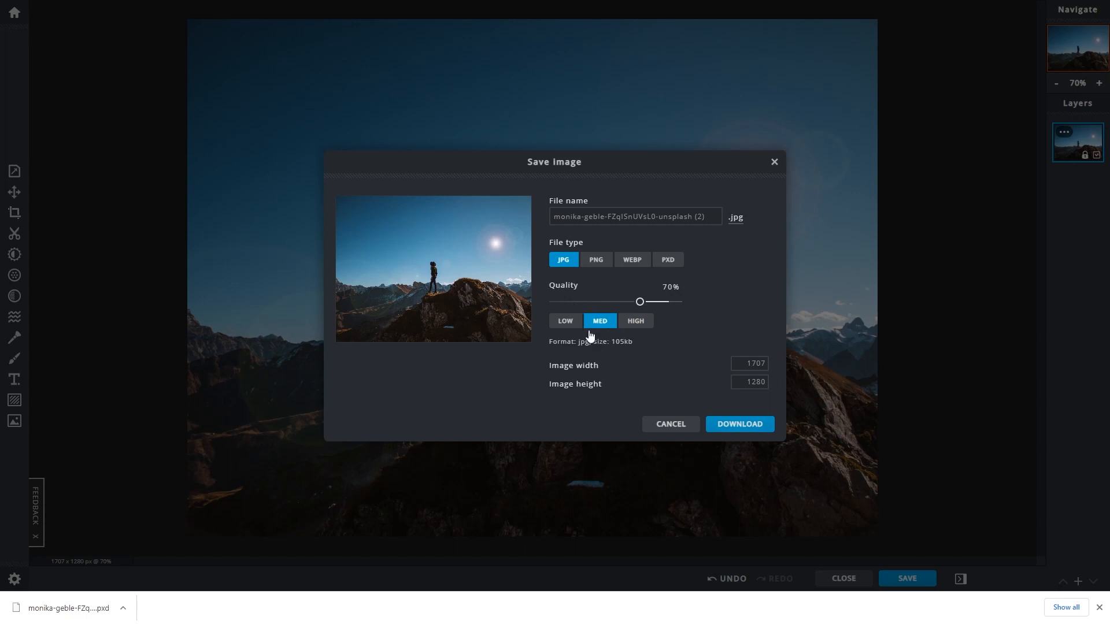
{"action": "left_click", "coordinate": [741, 427]}
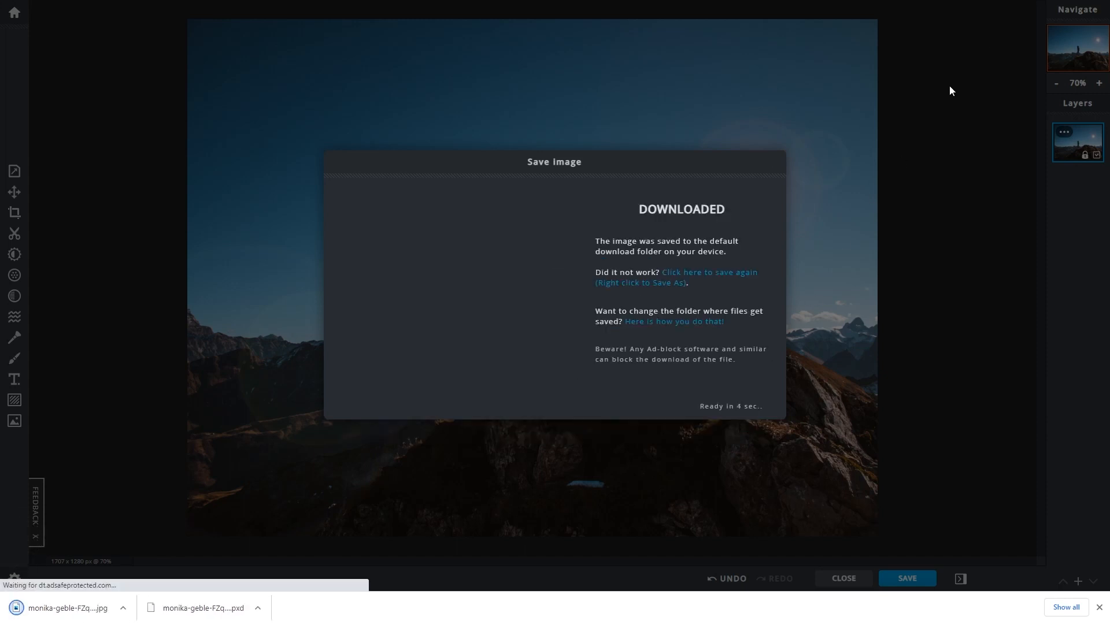
- Take the browser out of full screen and dock its window to half of the desktop
{"action": "key", "text": "F11"}
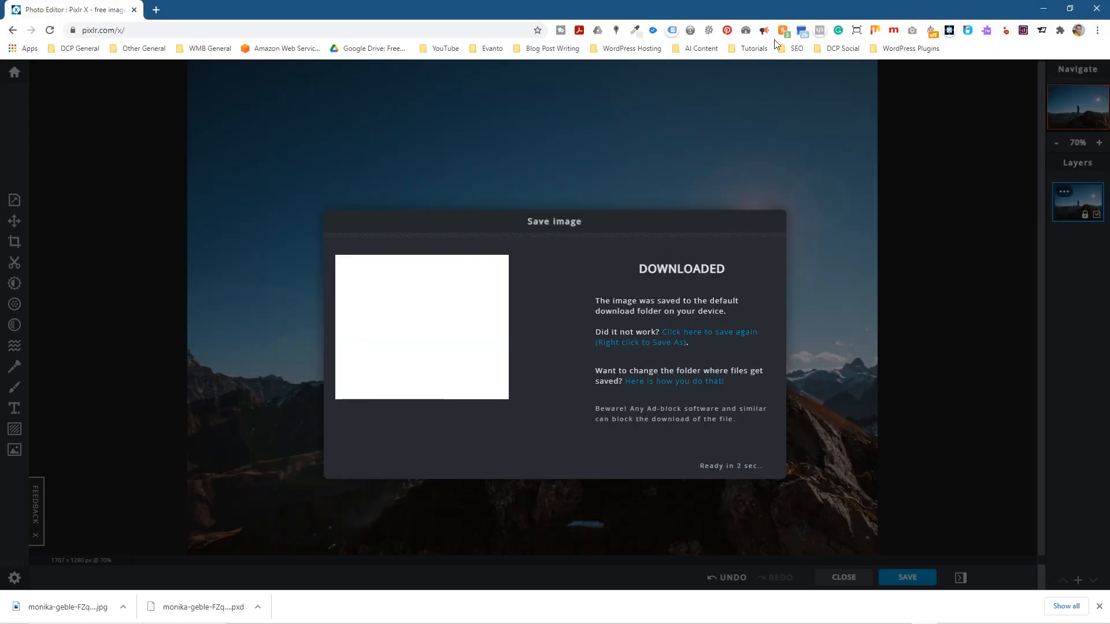
{"action": "left_click_drag", "start_coordinate": [922, 12], "coordinate": [1, 49]}
{"action": "left_click", "coordinate": [868, 85]}
- Open the desktop folder "How to crop images using Pixlr" beside the browser and put the downloaded PXD and JPG files in it
{"action": "left_click", "coordinate": [1070, 38]}
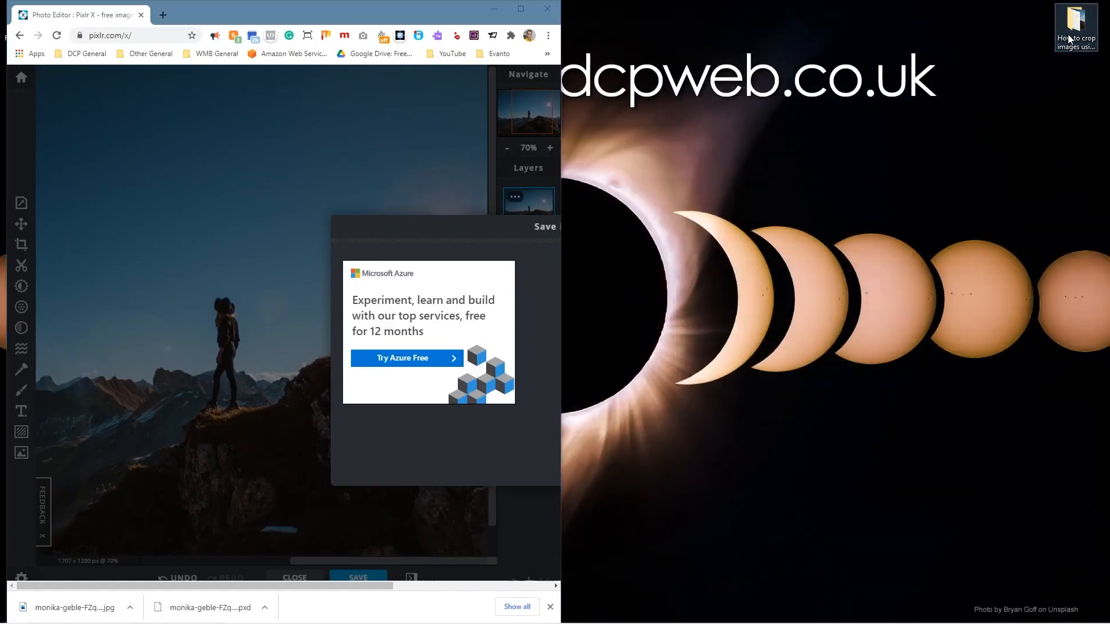
{"action": "double_click", "coordinate": [1070, 40]}
{"action": "key", "text": "super+Right"}
{"action": "left_click", "coordinate": [884, 241]}
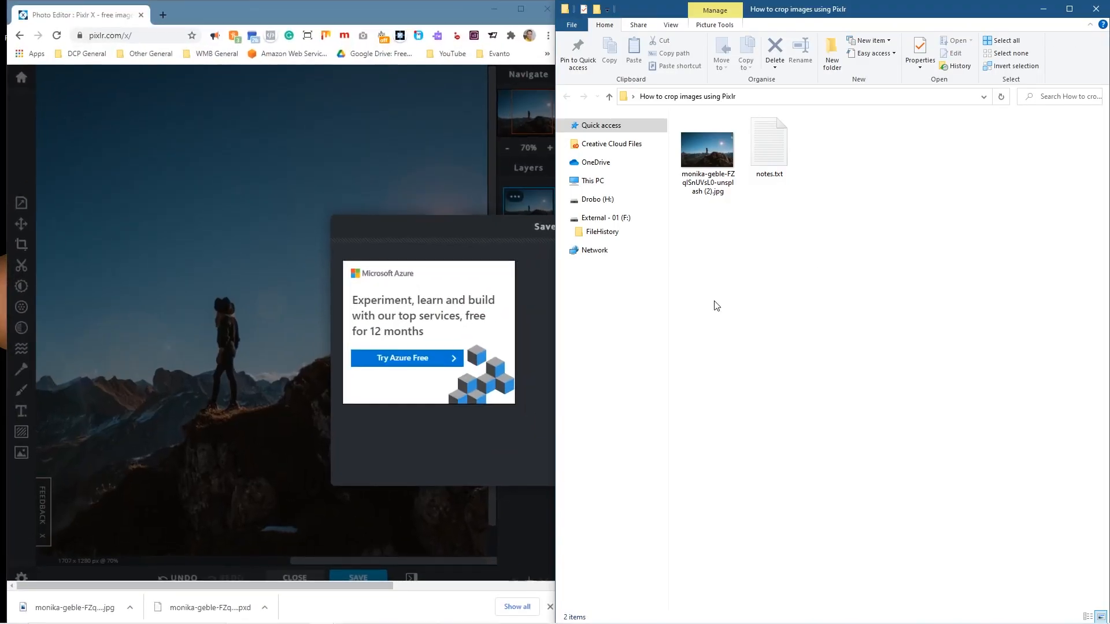
{"action": "left_click_drag", "start_coordinate": [235, 605], "coordinate": [595, 362]}
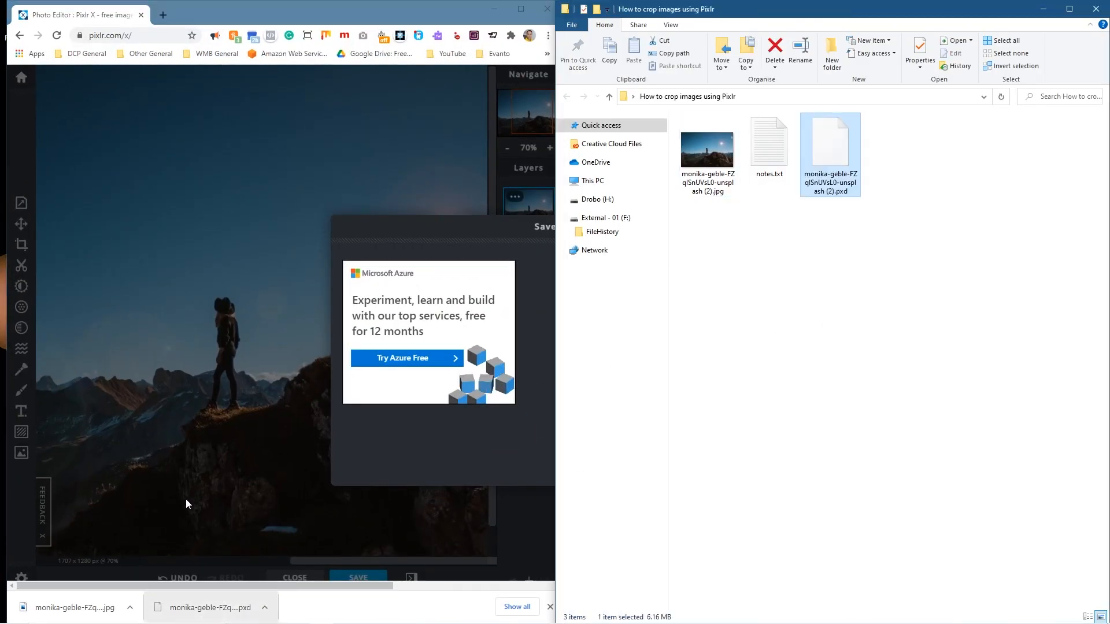
{"action": "left_click_drag", "start_coordinate": [64, 599], "coordinate": [798, 322]}
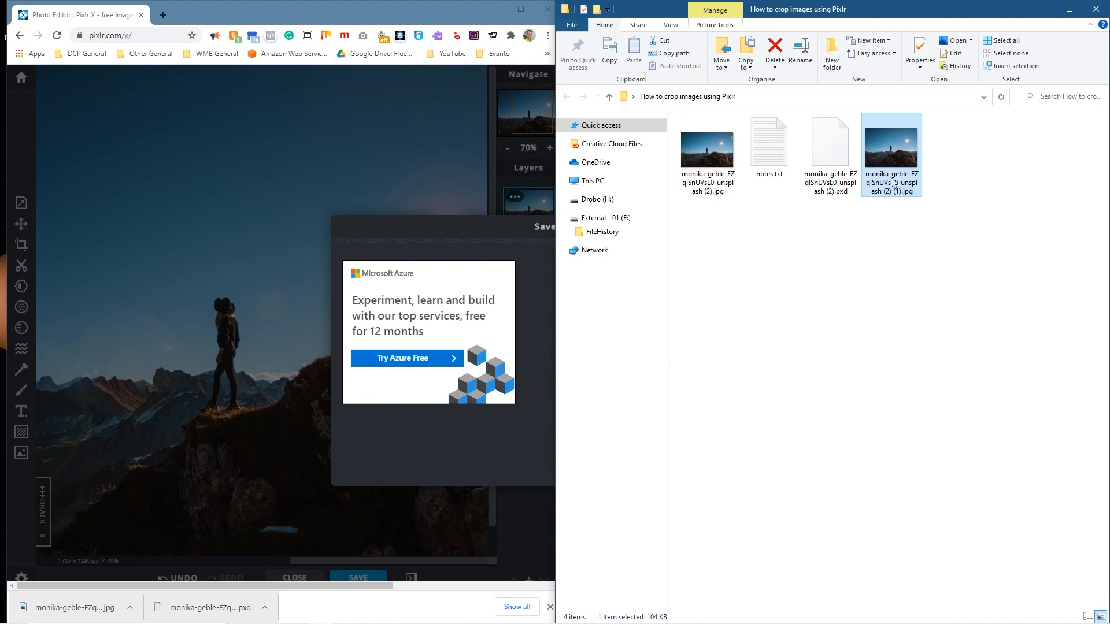
- View the cropped JPG from the folder, compare it with the original photo, and close the image viewer
{"action": "double_click", "coordinate": [714, 148]}
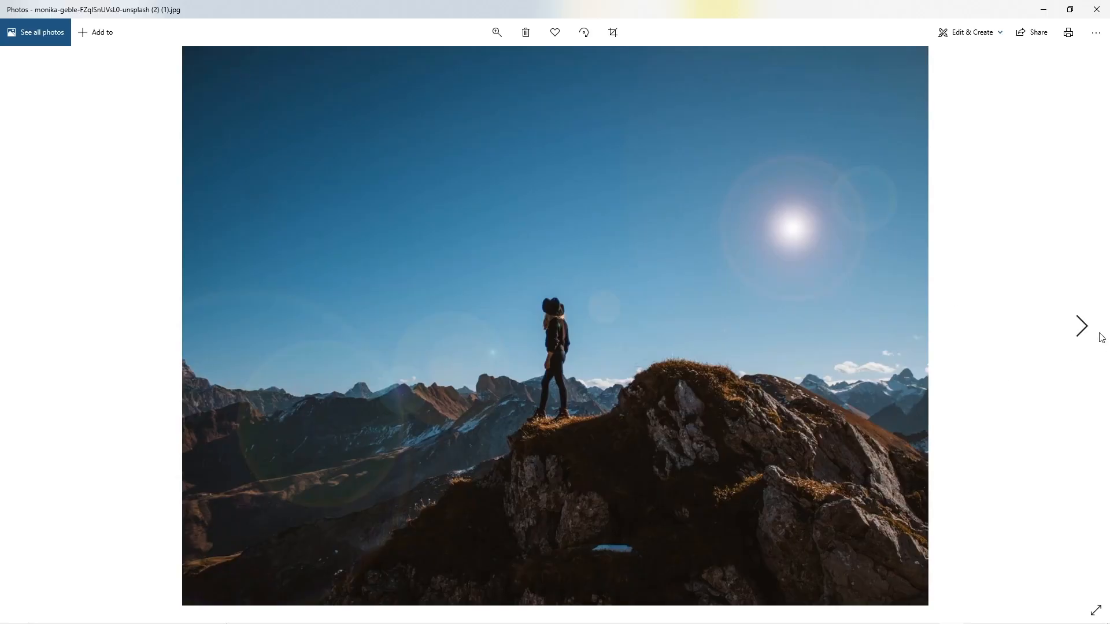
{"action": "left_click", "coordinate": [1080, 327]}
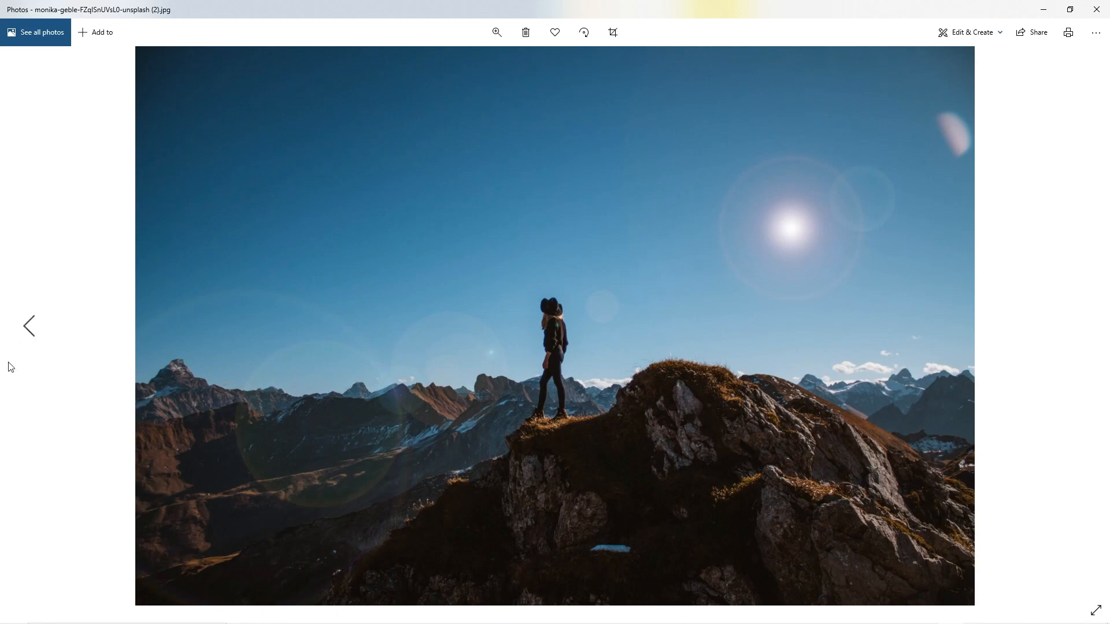
{"action": "left_click", "coordinate": [33, 328]}
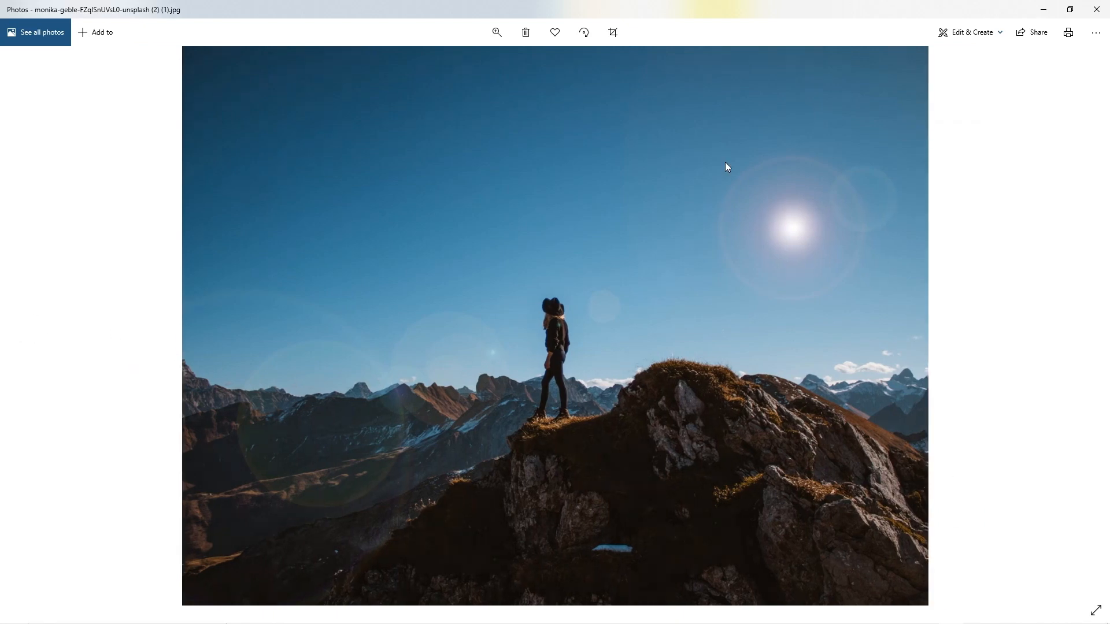
{"action": "left_click", "coordinate": [1095, 13]}
{"action": "left_click", "coordinate": [1096, 9]}
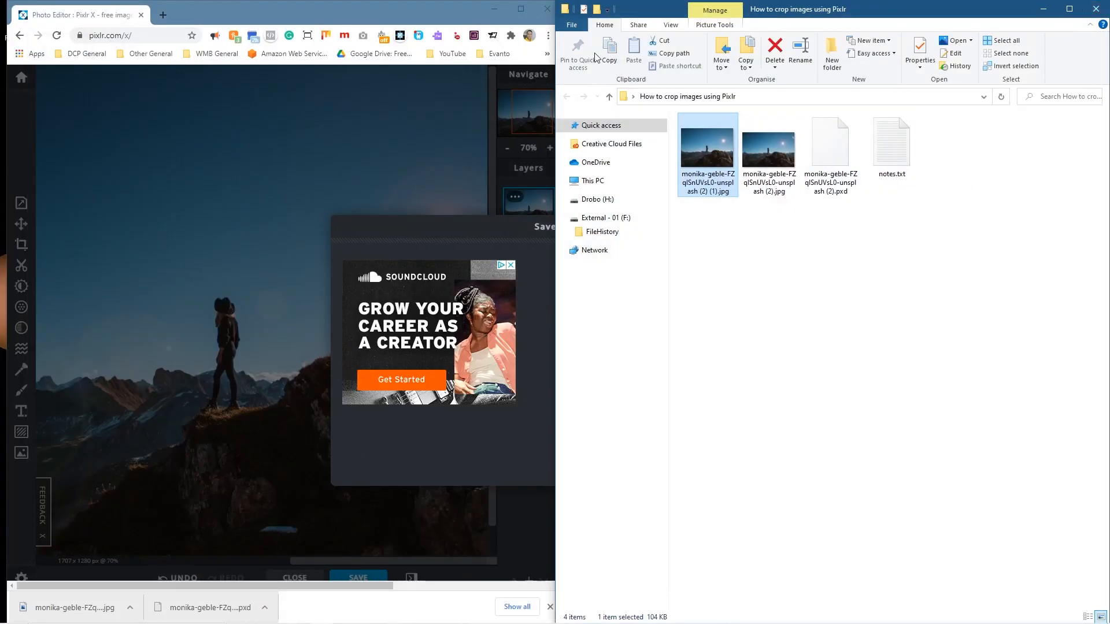
- Maximize the browser window and dismiss the Save image dialog and the downloads bar
{"action": "left_click", "coordinate": [519, 10]}
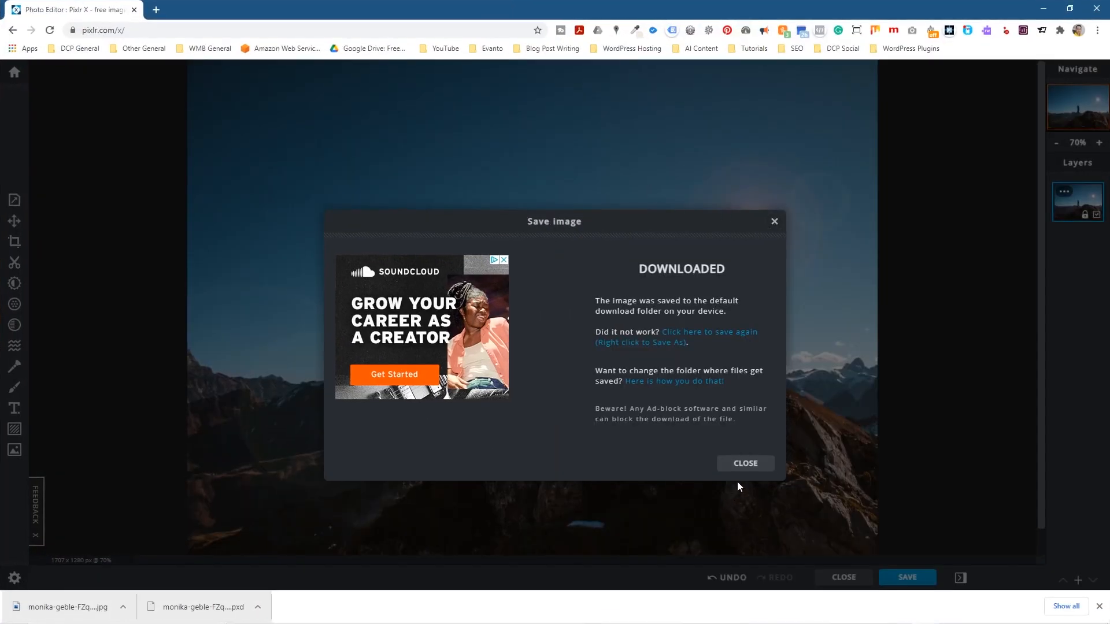
{"action": "left_click", "coordinate": [746, 463]}
{"action": "left_click", "coordinate": [1099, 605]}
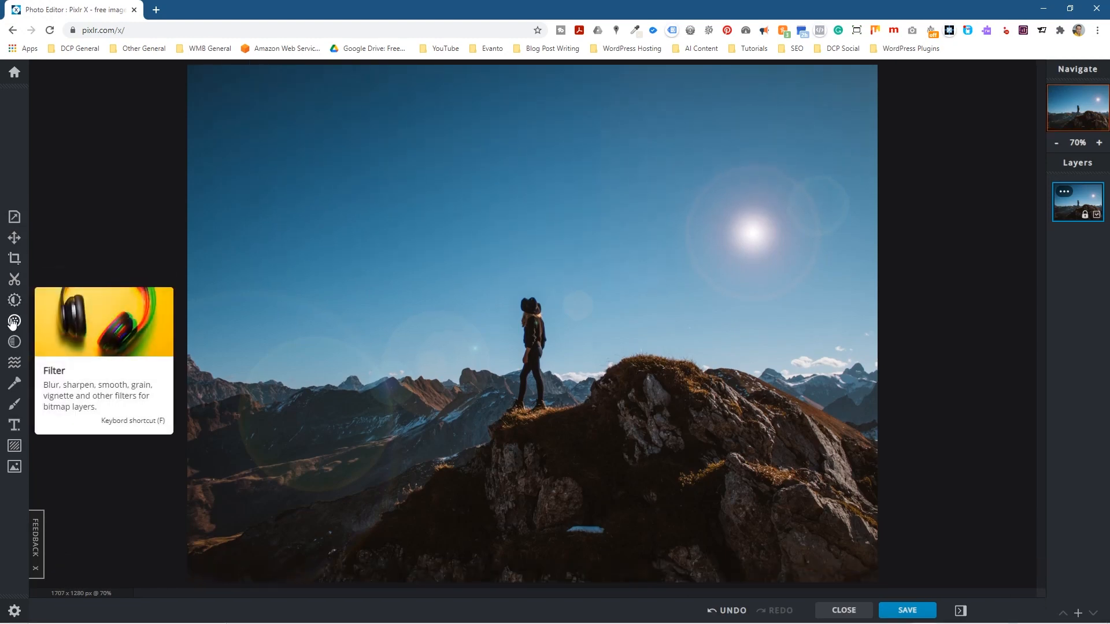
- Adjust the photo's colours by setting vibrance to 90 and saturation to 24, and close the advertisement
{"action": "left_click", "coordinate": [16, 300]}
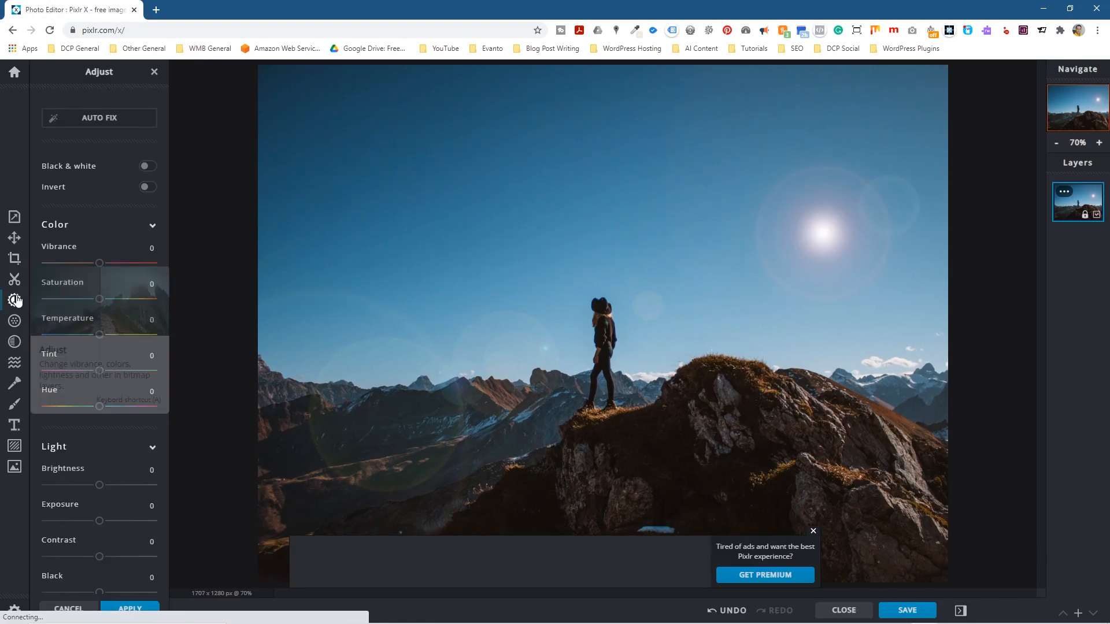
{"action": "left_click_drag", "start_coordinate": [99, 263], "coordinate": [144, 268]}
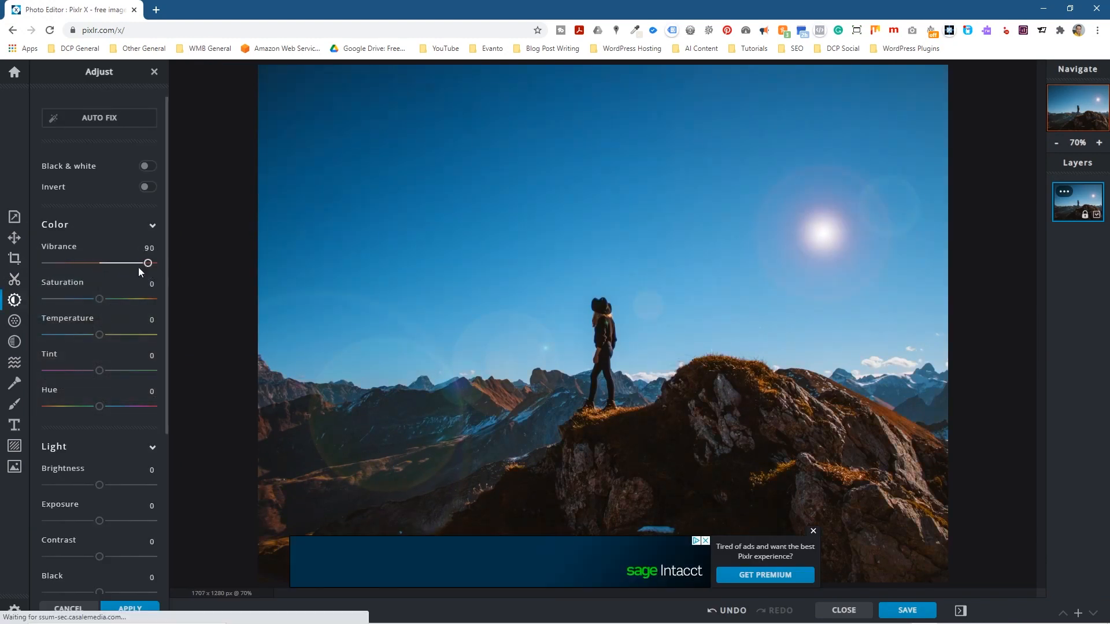
{"action": "mouse_move", "coordinate": [103, 302]}
{"action": "left_mouse_down"}
{"action": "mouse_move", "coordinate": [131, 300]}
{"action": "mouse_move", "coordinate": [99, 300]}
{"action": "mouse_move", "coordinate": [111, 300]}
{"action": "left_mouse_up"}
{"action": "left_click", "coordinate": [812, 533]}
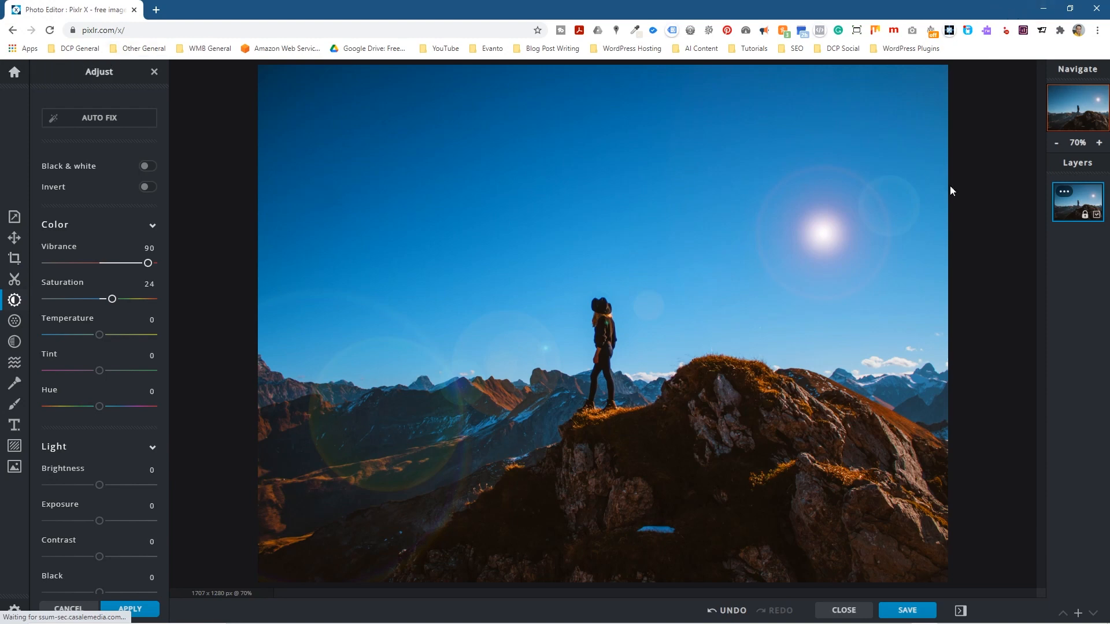
- Remove the photo from the Pixlr X history and open the PXD file from the folder "How to crop images using Pixlr"
{"action": "left_click", "coordinate": [15, 72]}
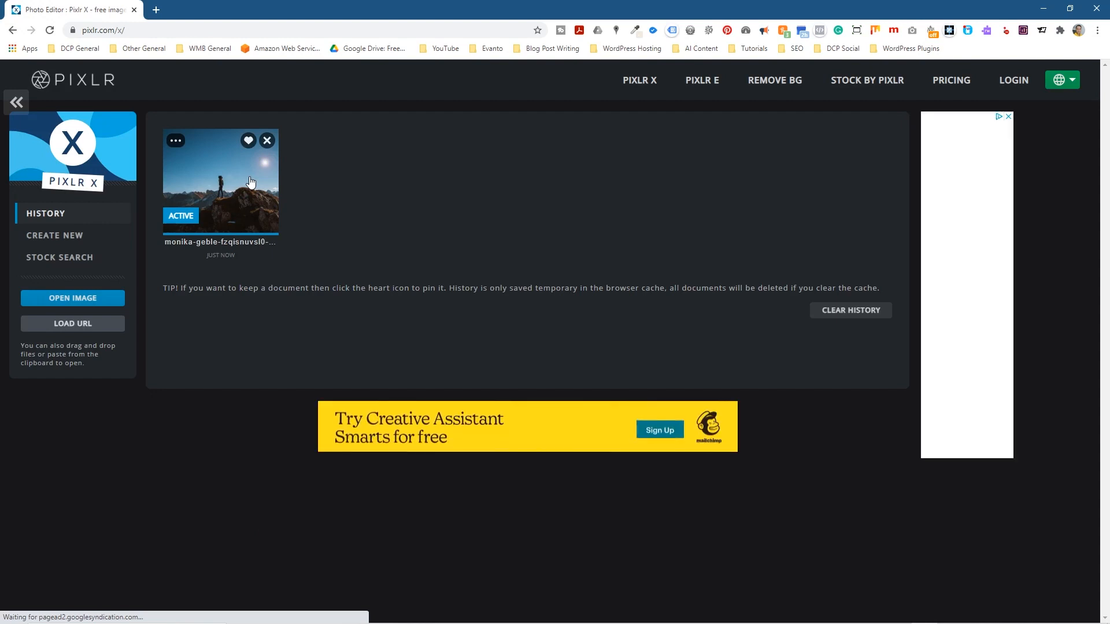
{"action": "left_click", "coordinate": [268, 142]}
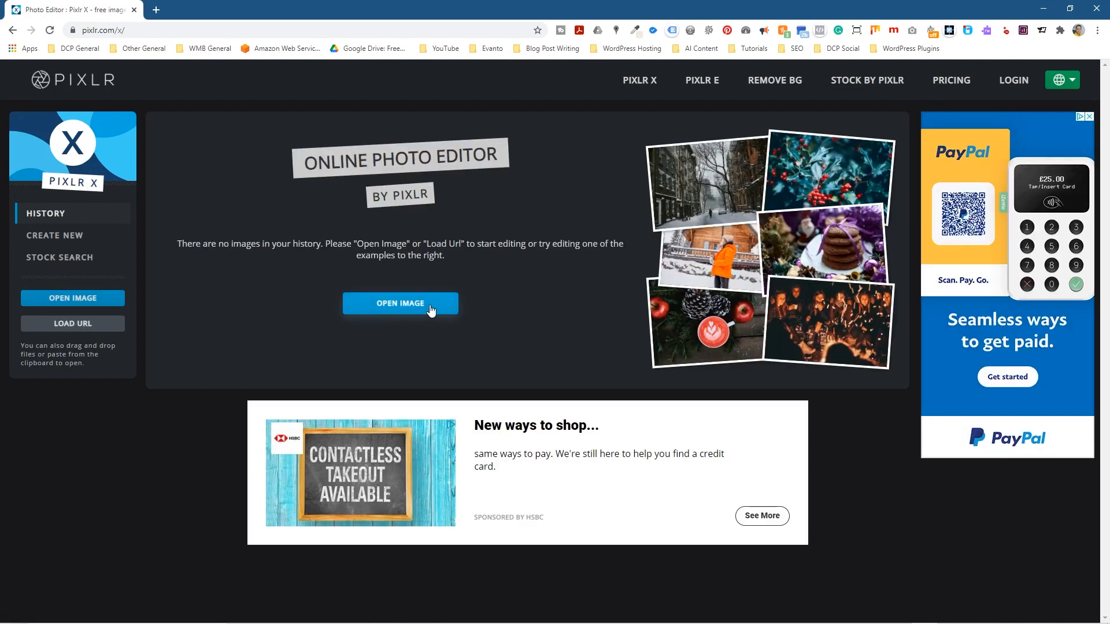
{"action": "left_click", "coordinate": [409, 304]}
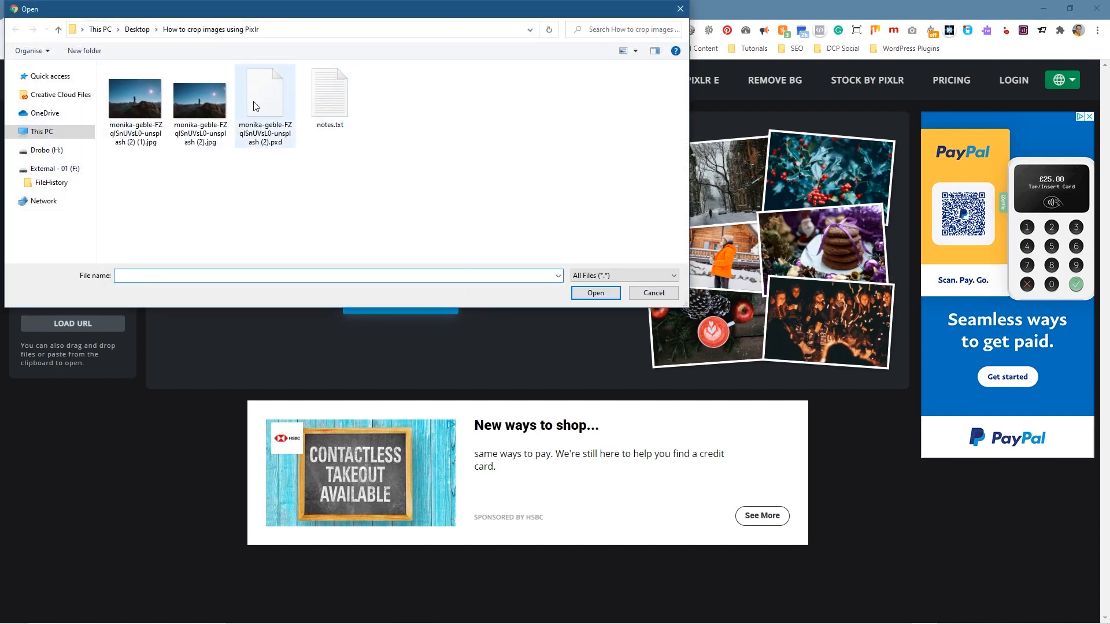
{"action": "left_click", "coordinate": [256, 107]}
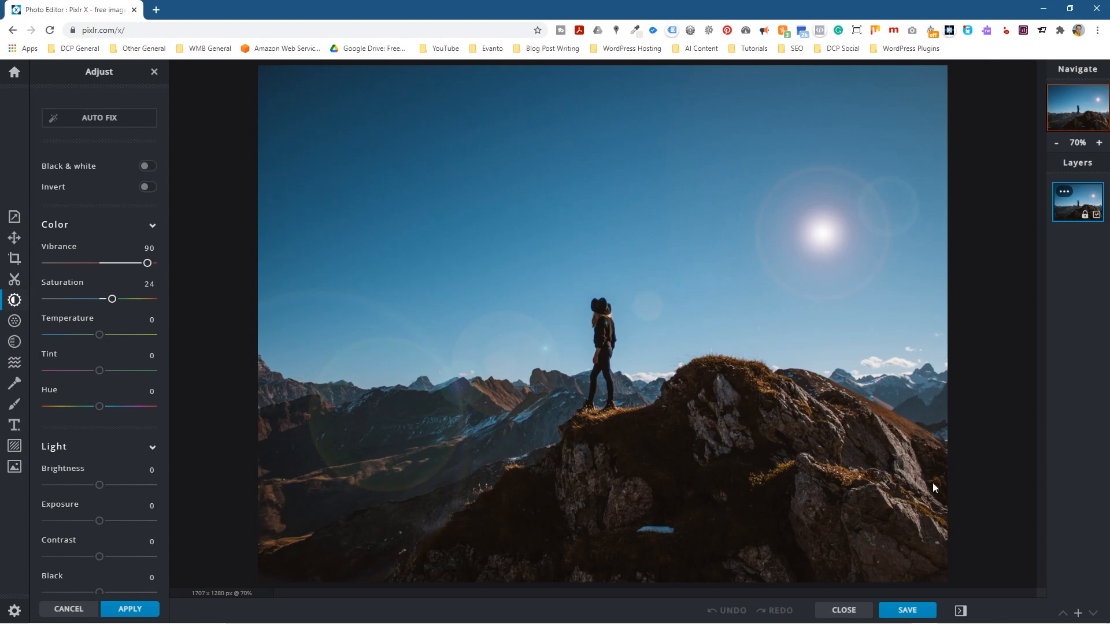
- Check the PXD file type in the save options for the photo and cancel without downloading
{"action": "left_click", "coordinate": [907, 610]}
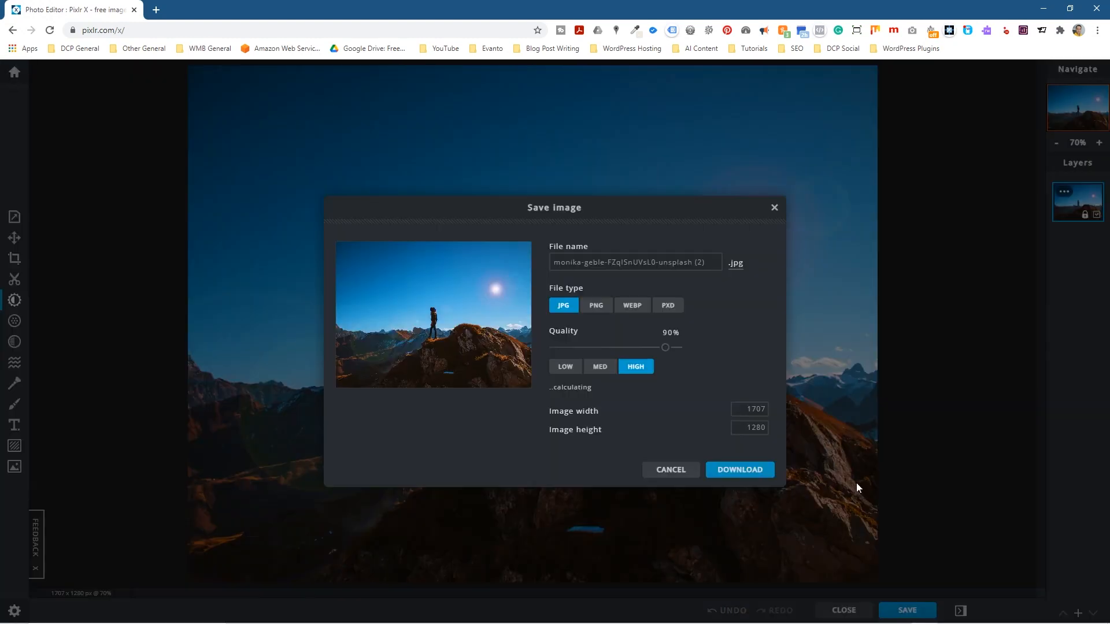
{"action": "left_click", "coordinate": [668, 307]}
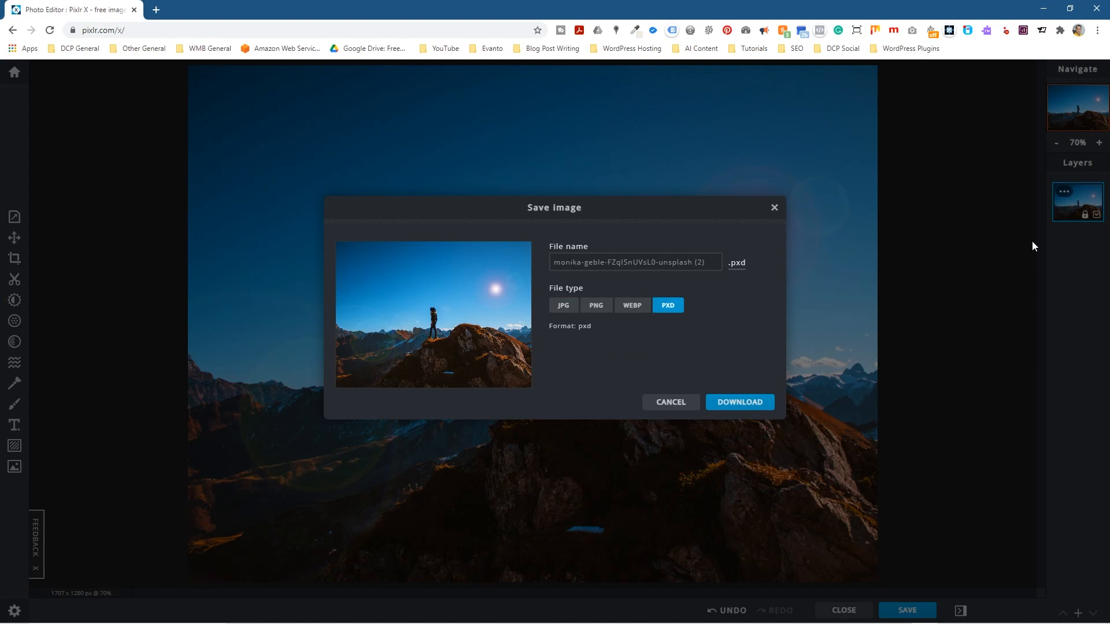
{"action": "left_click", "coordinate": [675, 401]}
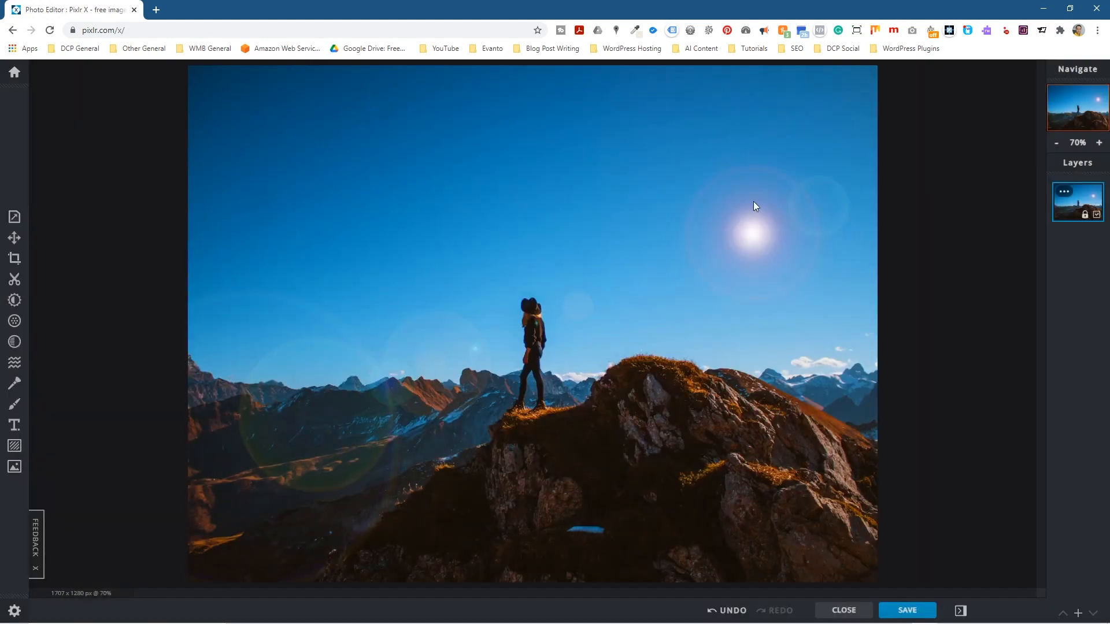
- Minimize the browser to review the saved PXD file in its folder, and close the folder window
{"action": "left_click", "coordinate": [1044, 9]}
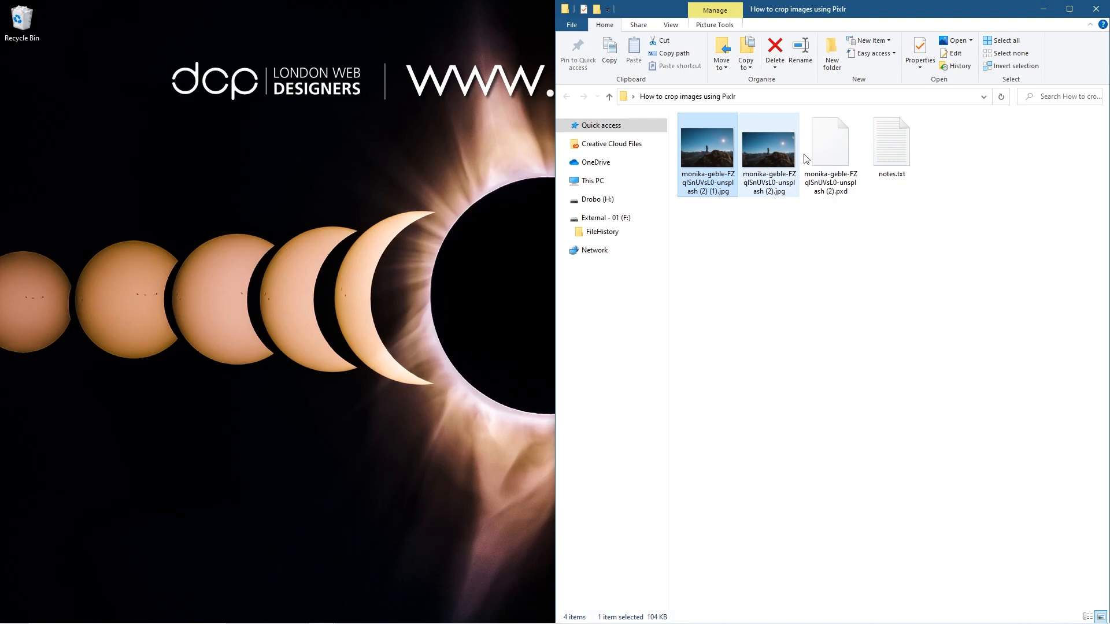
{"action": "left_click", "coordinate": [833, 182]}
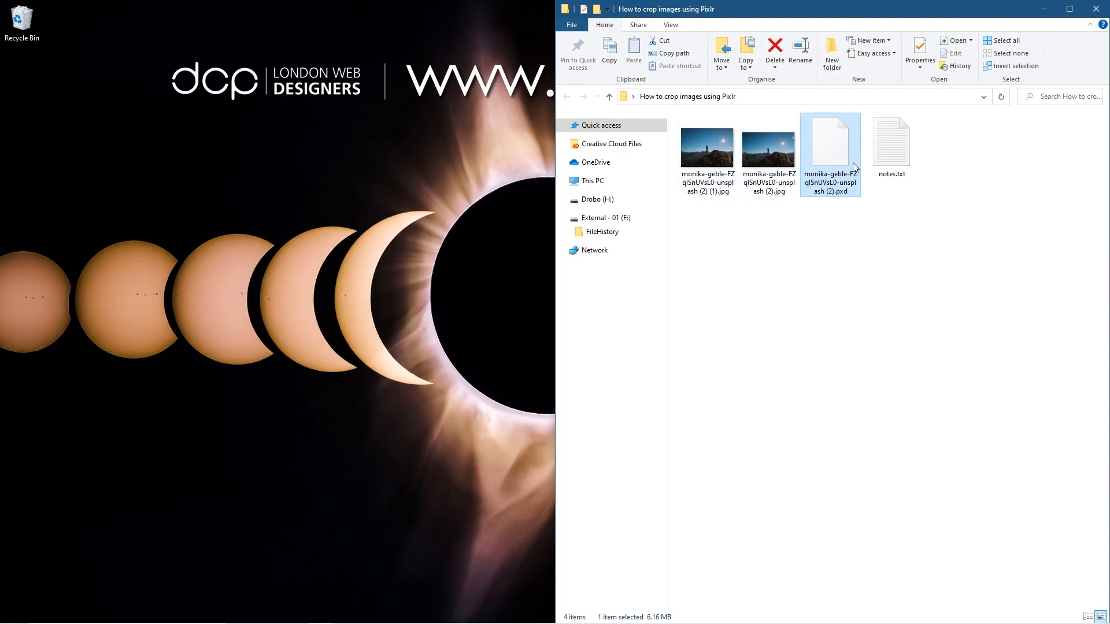
{"action": "left_click", "coordinate": [715, 213]}
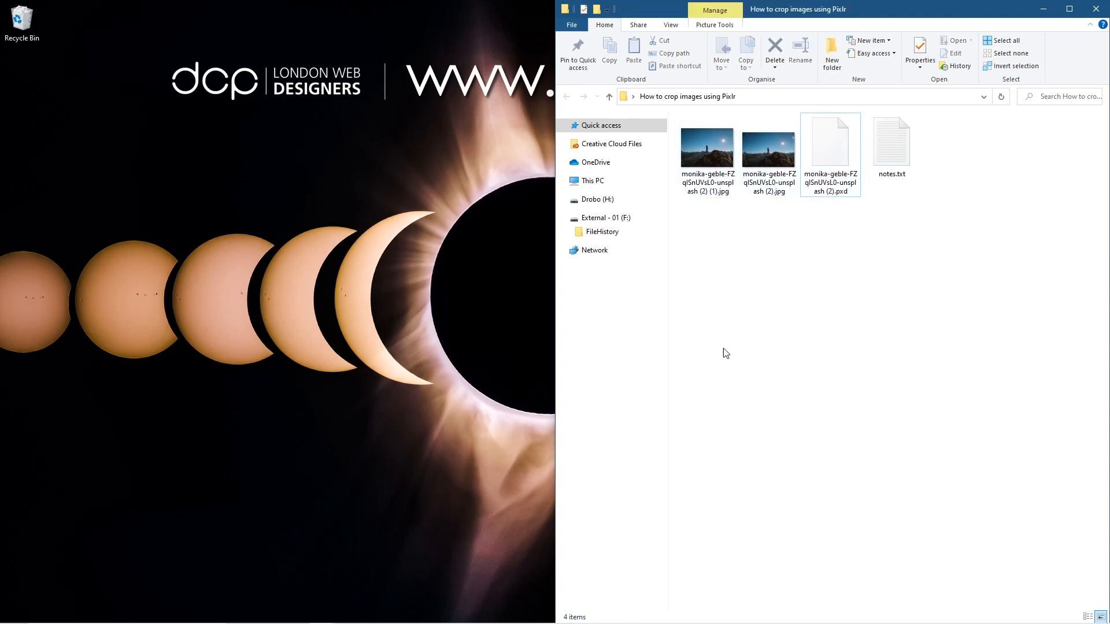
{"action": "left_click", "coordinate": [1096, 8]}
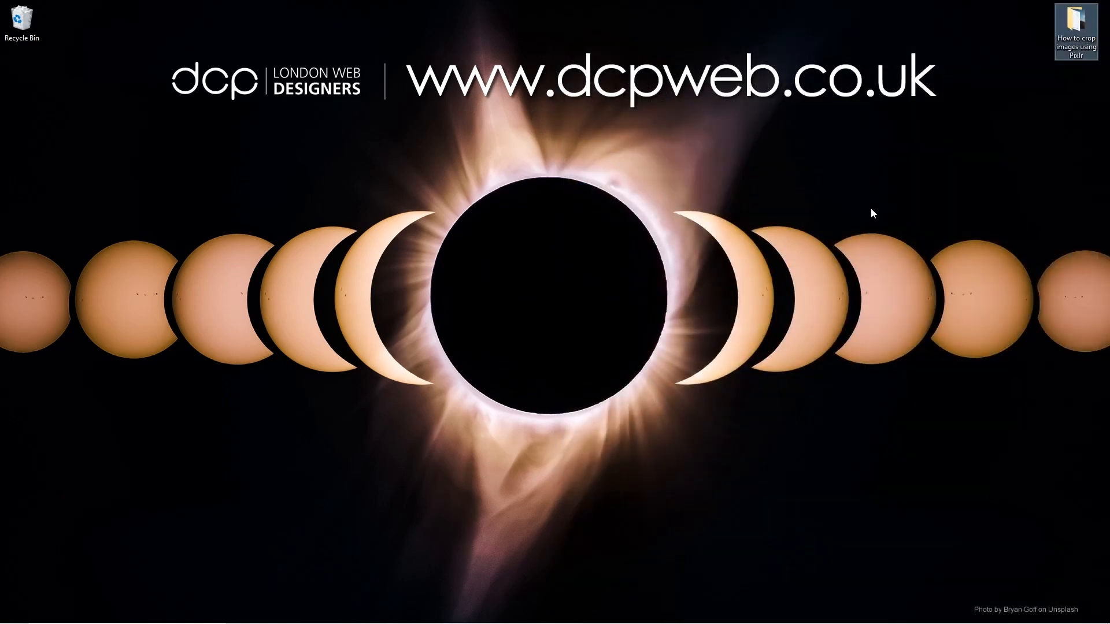